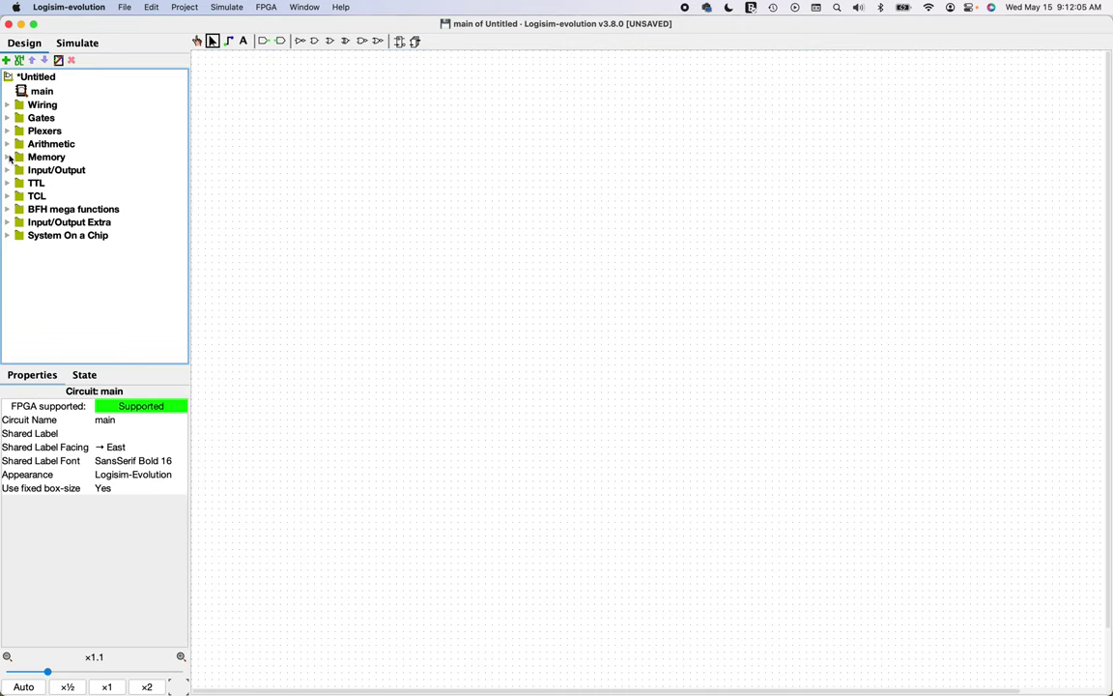
# Place a register from the Memory library on the canvas, set its data bits to 32 and shift it slightly.
pyautogui.click(8, 157)
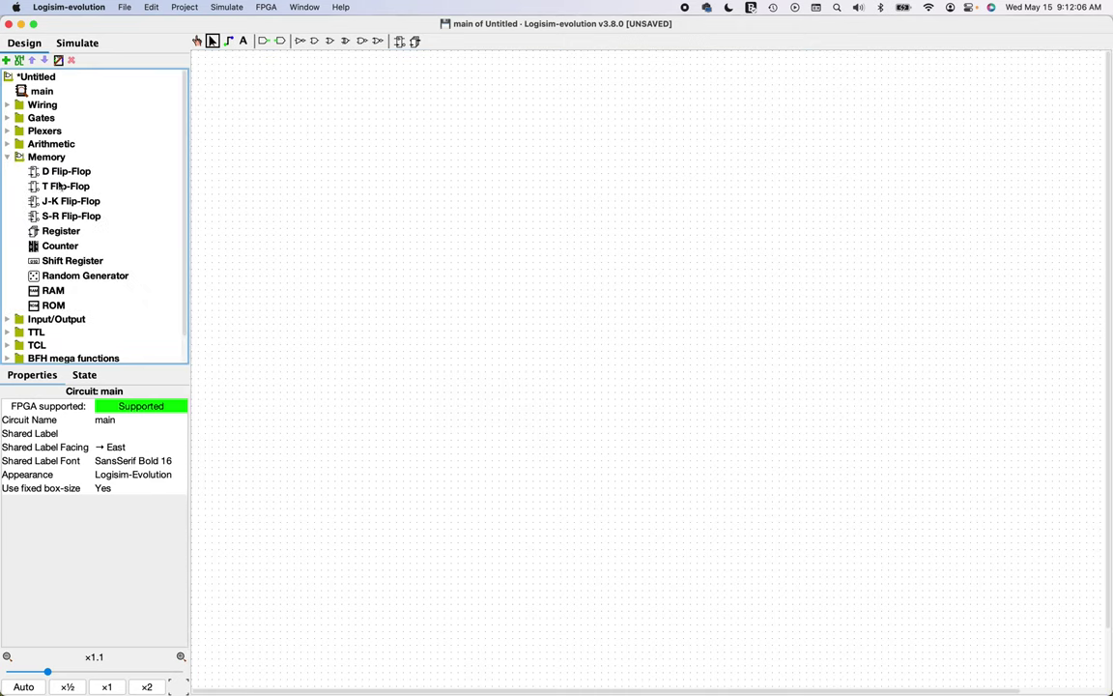
pyautogui.click(56, 231)
pyautogui.click(368, 168)
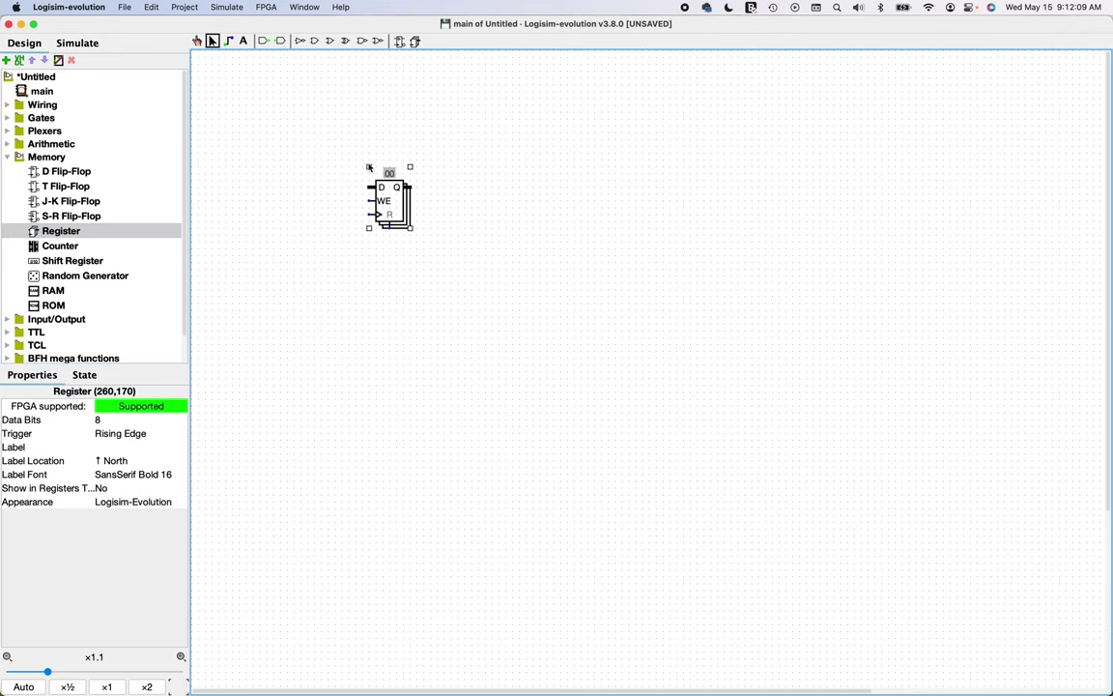
pyautogui.click(110, 420)
pyautogui.press('BackSpace')
pyautogui.write('32')
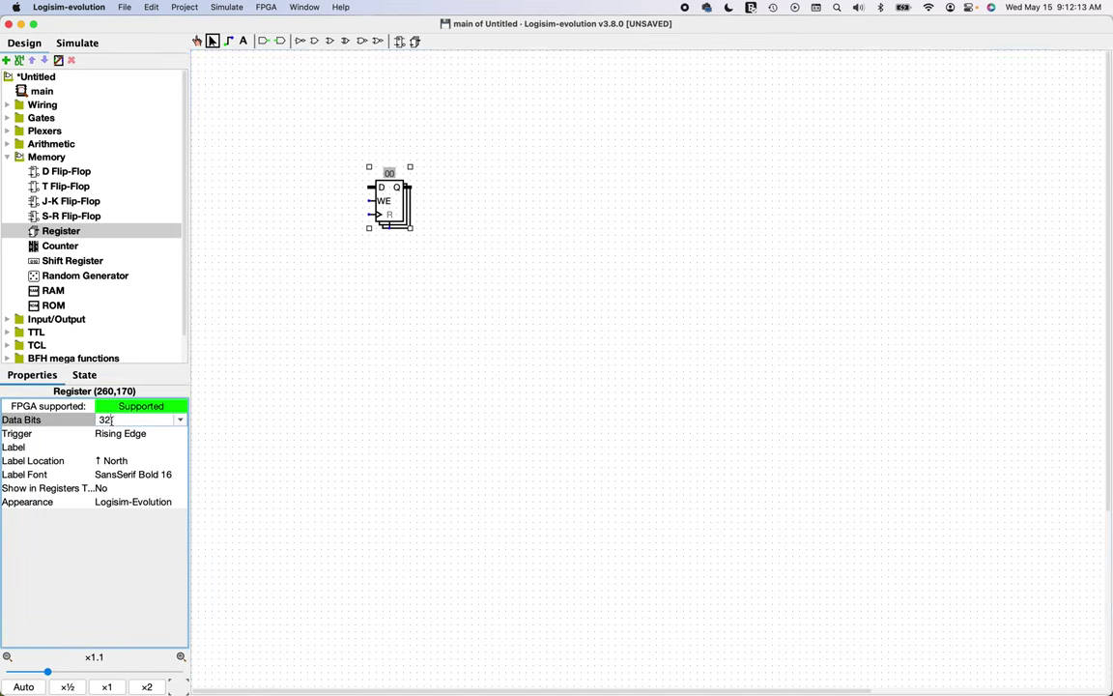
pyautogui.press('Return')
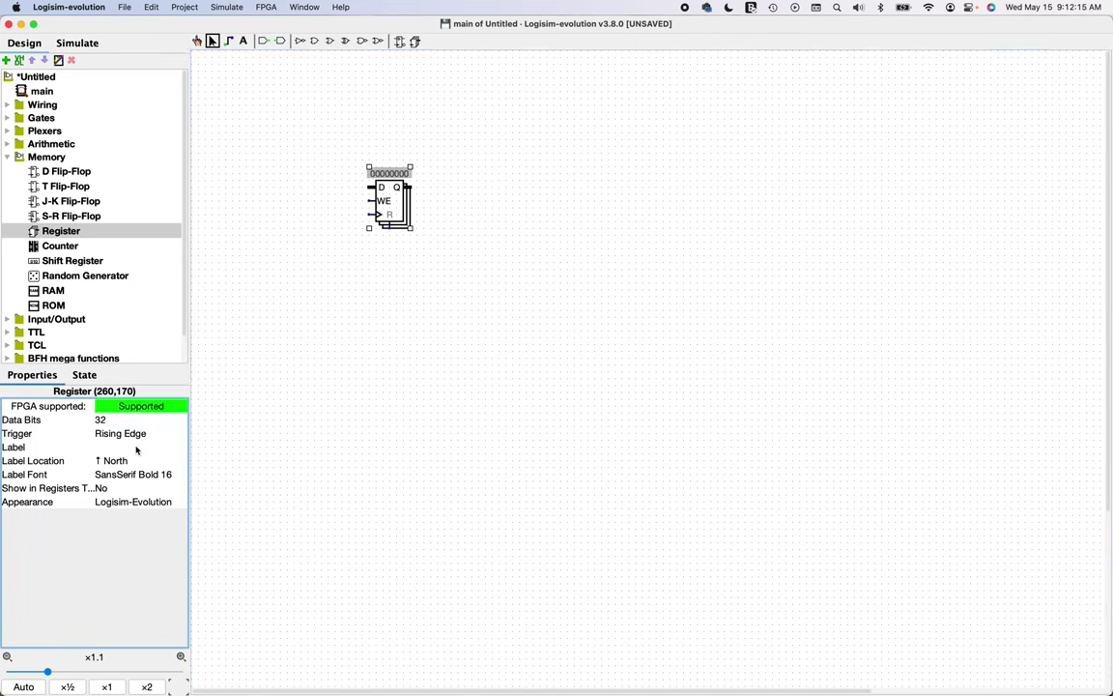
pyautogui.moveTo(391, 206); pyautogui.dragTo(405, 215)
pyautogui.click(406, 275)
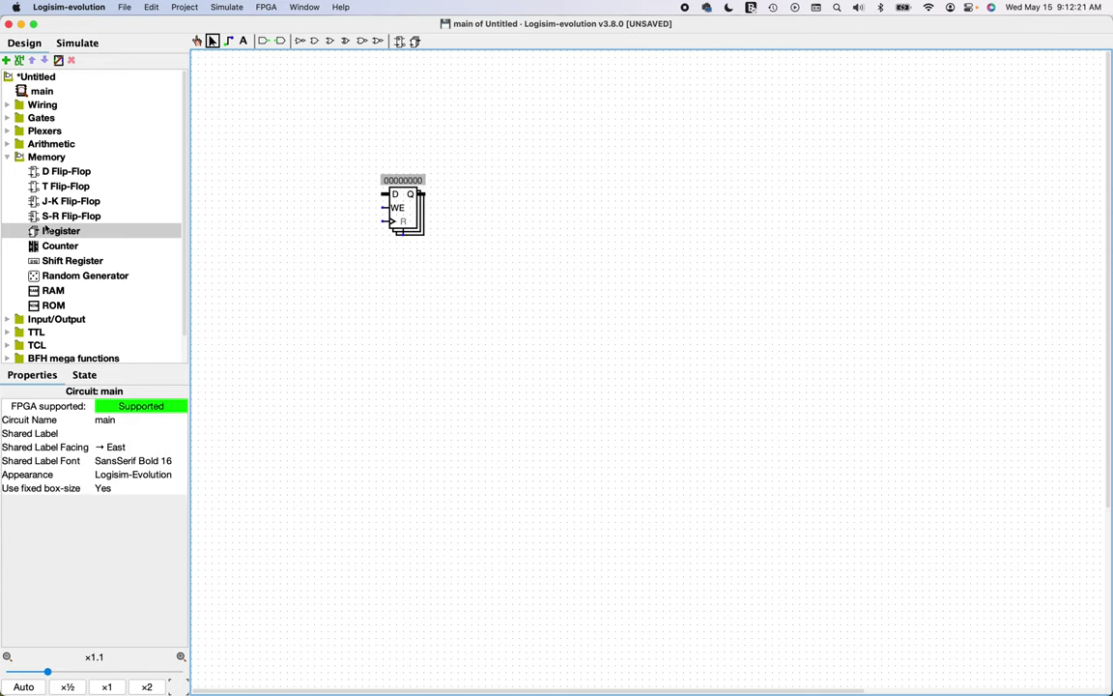
# Place two east-facing tunnels on the input side of the register, one of them at the D input.
pyautogui.click(9, 105)
pyautogui.click(45, 162)
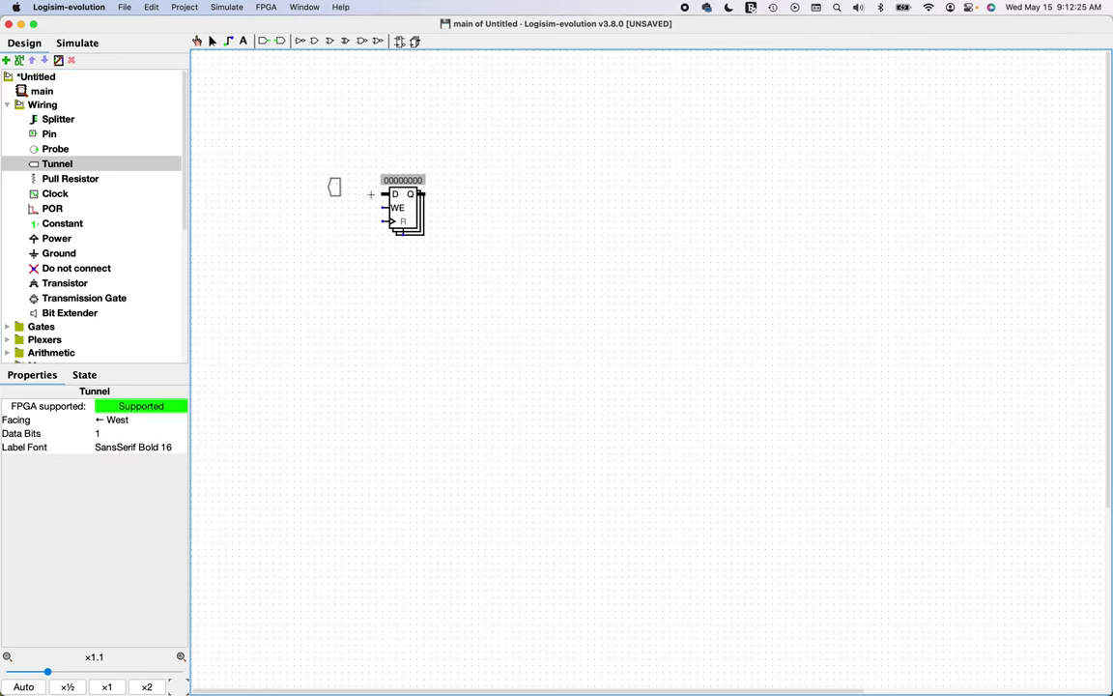
pyautogui.click(353, 201)
pyautogui.click(135, 420)
pyautogui.click(117, 461)
pyautogui.click(226, 331)
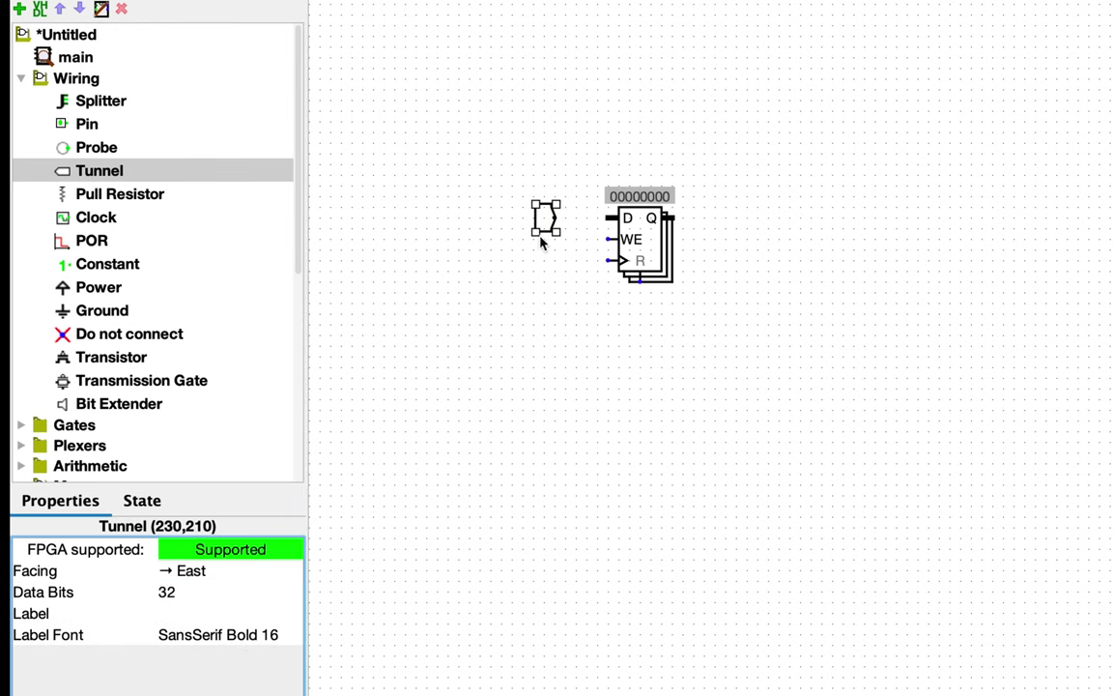
pyautogui.click(138, 174)
pyautogui.click(566, 240)
pyautogui.click(199, 573)
pyautogui.click(185, 592)
# Reduce the label font size of the tunnels at the register's inputs.
pyautogui.click(577, 218)
pyautogui.click(261, 635)
pyautogui.scroll(3, 971, 397)
pyautogui.click(967, 373)
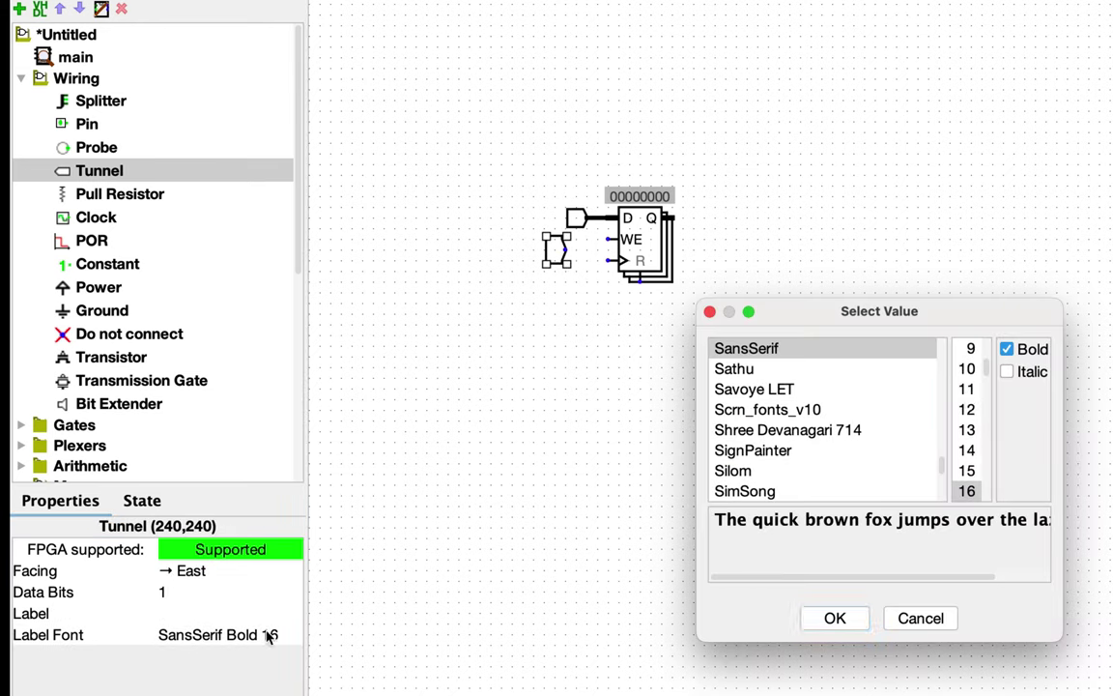
# Move the lower tunnel to the WE input, duplicate it onto the clock input and label the copy clk_t.
pyautogui.moveTo(573, 246); pyautogui.dragTo(577, 247)
pyautogui.press('super+d')
pyautogui.doubleClick(577, 260)
pyautogui.write('clk_t')
pyautogui.press('Return')
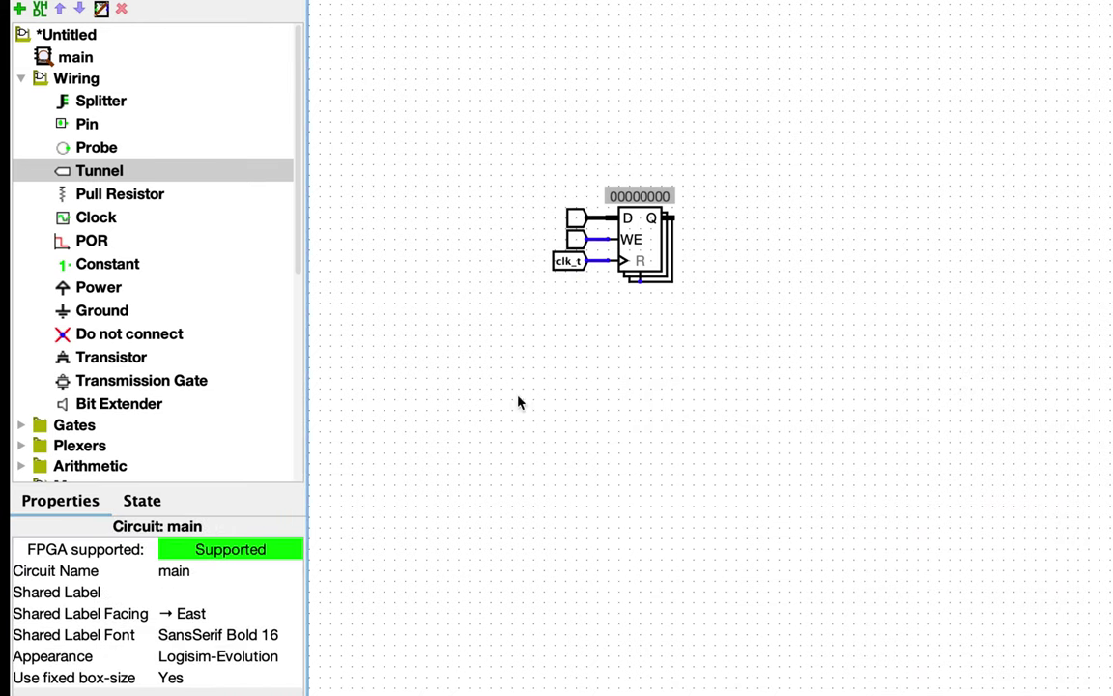
# Place a west-facing tunnel at the register's Q output with 32 data bits and a size 9 label font.
pyautogui.click(99, 170)
pyautogui.click(694, 218)
pyautogui.click(218, 635)
pyautogui.click(969, 348)
pyautogui.click(835, 618)
pyautogui.click(230, 591)
# Move the three input tunnels and the output tunnel closer to the register.
pyautogui.moveTo(574, 219); pyautogui.dragTo(584, 219)
pyautogui.moveTo(574, 239); pyautogui.dragTo(585, 240)
pyautogui.moveTo(570, 260); pyautogui.dragTo(581, 260)
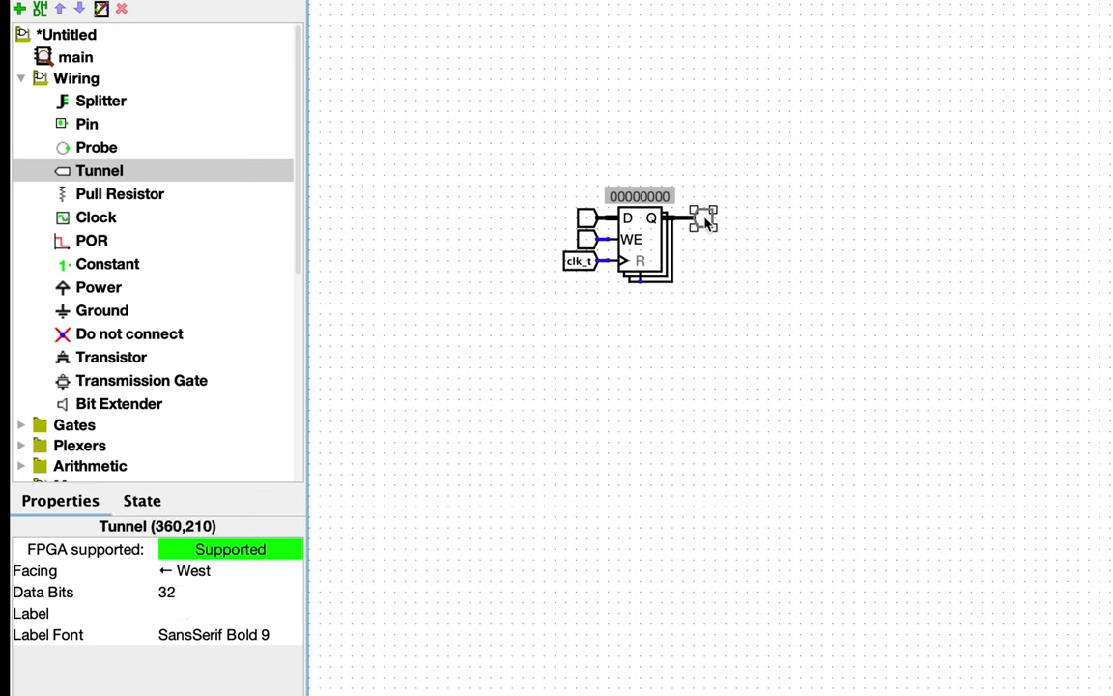
pyautogui.moveTo(707, 222); pyautogui.dragTo(696, 221)
pyautogui.click(626, 429)
# Duplicate the register with its tunnels and place the copy to the right of the original.
pyautogui.moveTo(350, 154); pyautogui.dragTo(476, 304)
pyautogui.press('super+d')
pyautogui.moveTo(420, 244); pyautogui.dragTo(517, 239)
pyautogui.click(517, 240)
# Duplicate the pair of registers with their tunnels and place the copy alongside to form a row of four.
pyautogui.moveTo(344, 171); pyautogui.dragTo(572, 308)
pyautogui.moveTo(512, 235)
pyautogui.mouseDown()
pyautogui.moveTo(589, 270)
pyautogui.moveTo(748, 209)
pyautogui.moveTo(750, 228)
pyautogui.mouseUp()
pyautogui.click(151, 7)
pyautogui.click(178, 27)
pyautogui.press('super+d')
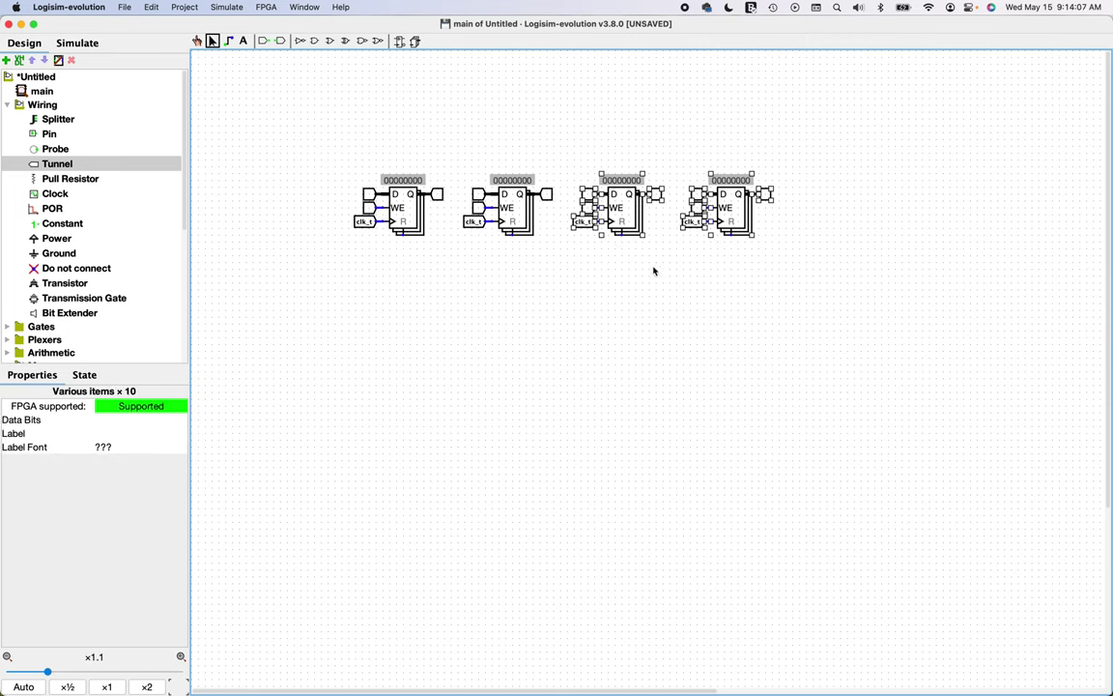
pyautogui.click(635, 276)
# Duplicate the row of four registers below itself, and duplicate both rows again to form four rows.
pyautogui.moveTo(332, 159); pyautogui.dragTo(796, 290)
pyautogui.press('super+d')
pyautogui.moveTo(632, 241); pyautogui.dragTo(626, 305)
pyautogui.moveTo(305, 144); pyautogui.dragTo(932, 407)
pyautogui.press('super+d')
pyautogui.moveTo(756, 311); pyautogui.dragTo(751, 445)
pyautogui.click(838, 351)
# Duplicate the four register rows and align the copy beneath them to form an eight-row grid.
pyautogui.moveTo(330, 157); pyautogui.dragTo(845, 565)
pyautogui.press('super+d')
pyautogui.moveTo(756, 435); pyautogui.dragTo(755, 659)
pyautogui.click(880, 564)
pyautogui.moveTo(350, 400); pyautogui.dragTo(823, 688)
pyautogui.moveTo(763, 413); pyautogui.dragTo(755, 412)
pyautogui.click(827, 413)
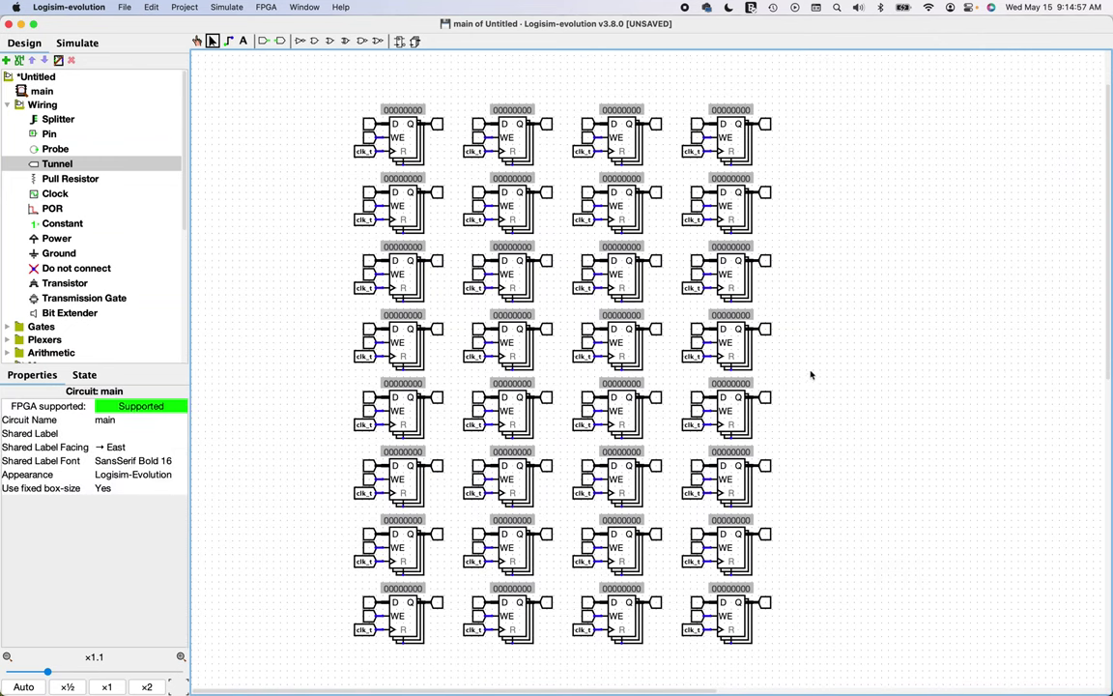
pyautogui.scroll(2, 858, 325)
pyautogui.scroll(-3, 858, 328)
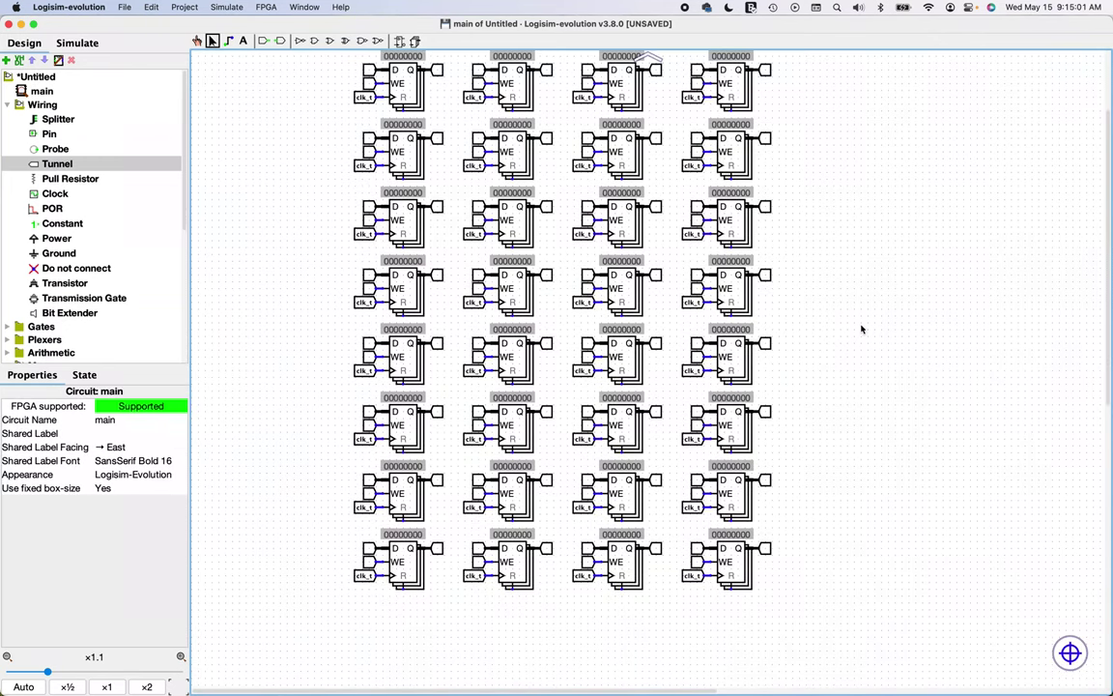
pyautogui.scroll(1, 858, 328)
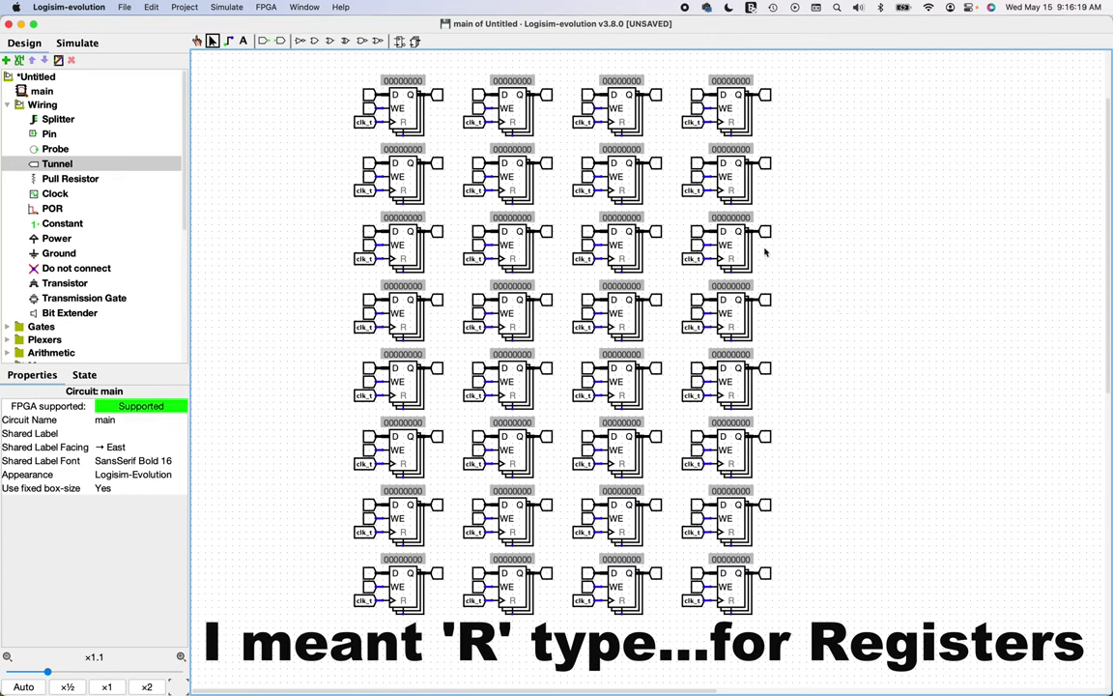
# Add a text label reading "add rd, rs1, rs2" to the right of the register grid.
pyautogui.click(242, 41)
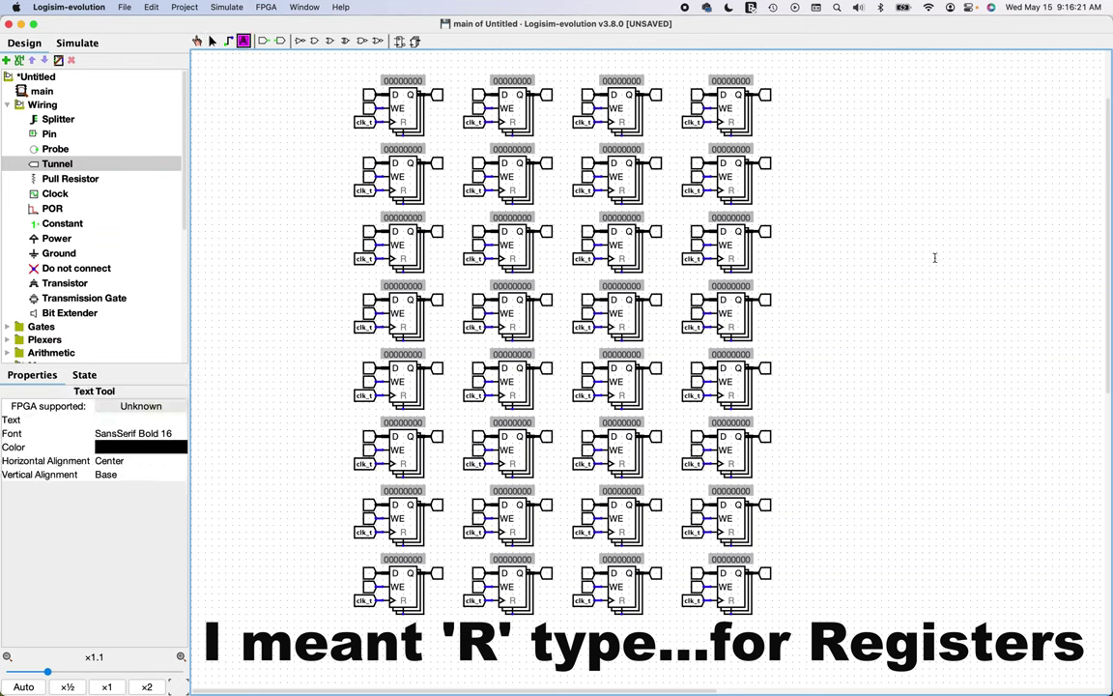
pyautogui.click(851, 133)
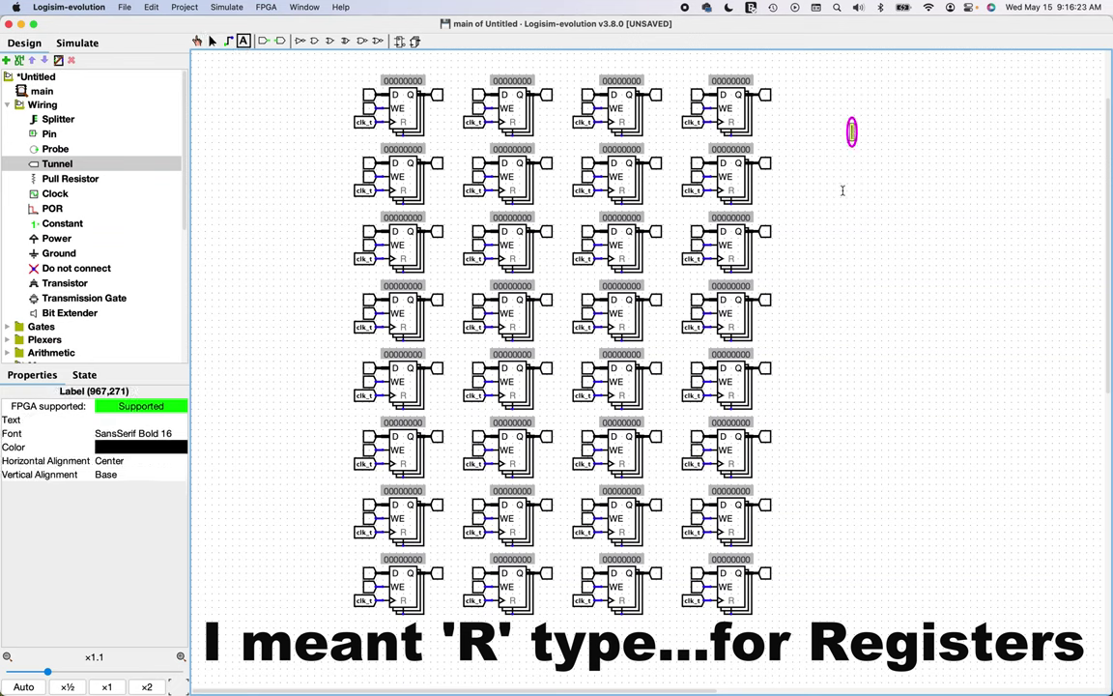
pyautogui.write('add')
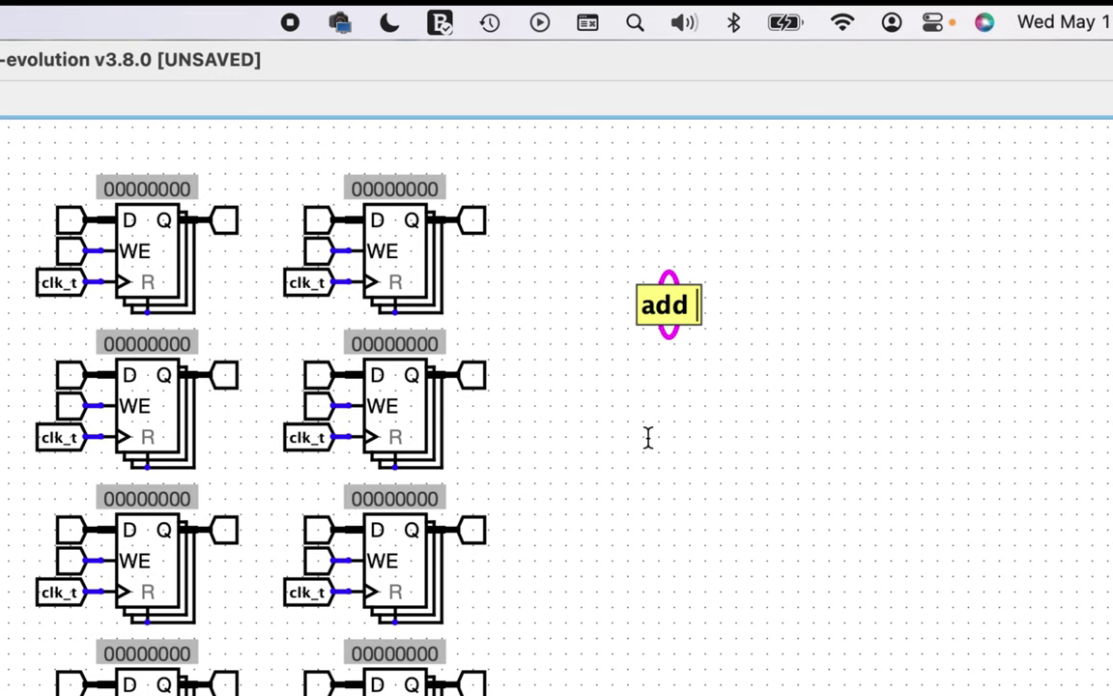
pyautogui.write('rd')
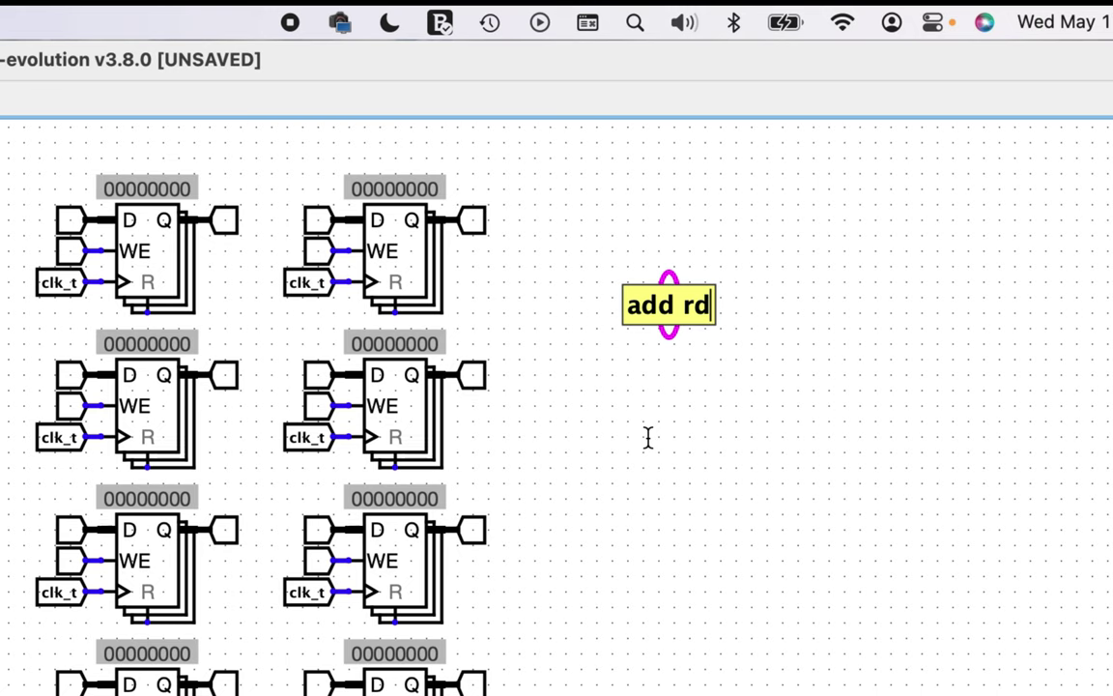
pyautogui.write(', ')
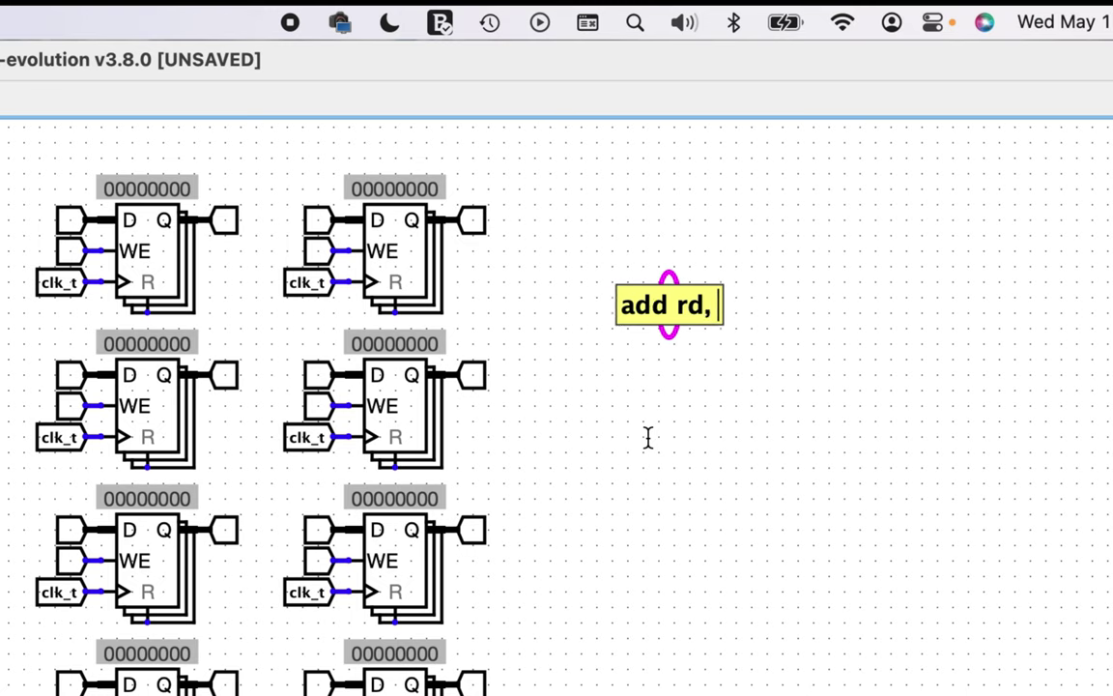
pyautogui.write('rs1,')
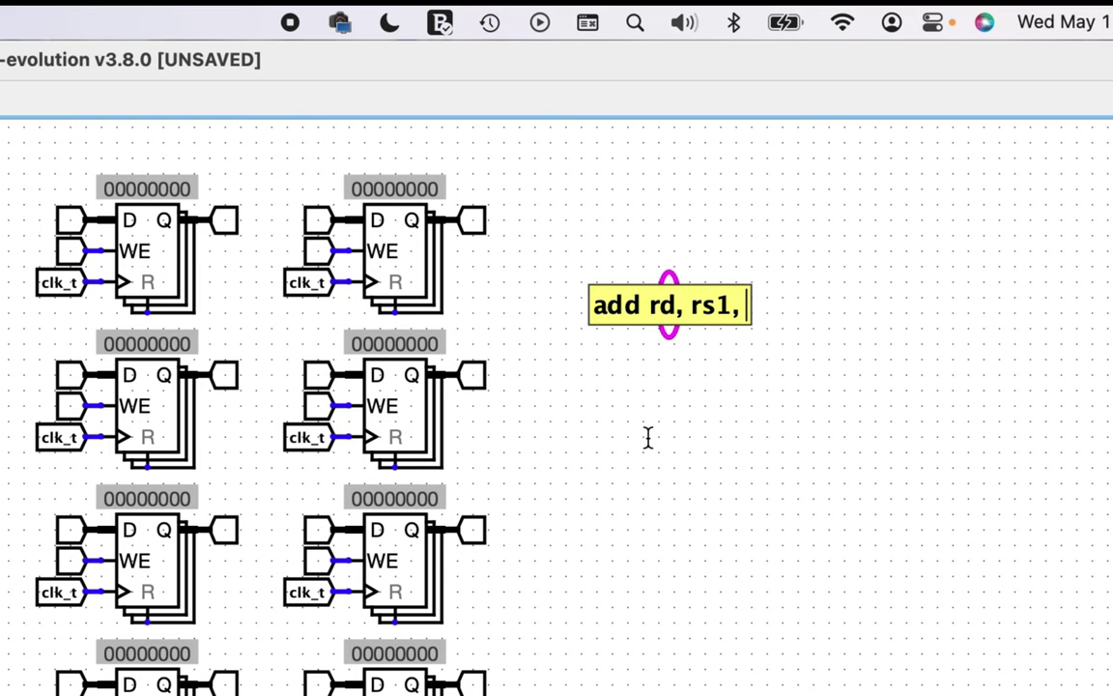
pyautogui.write(' rs2')
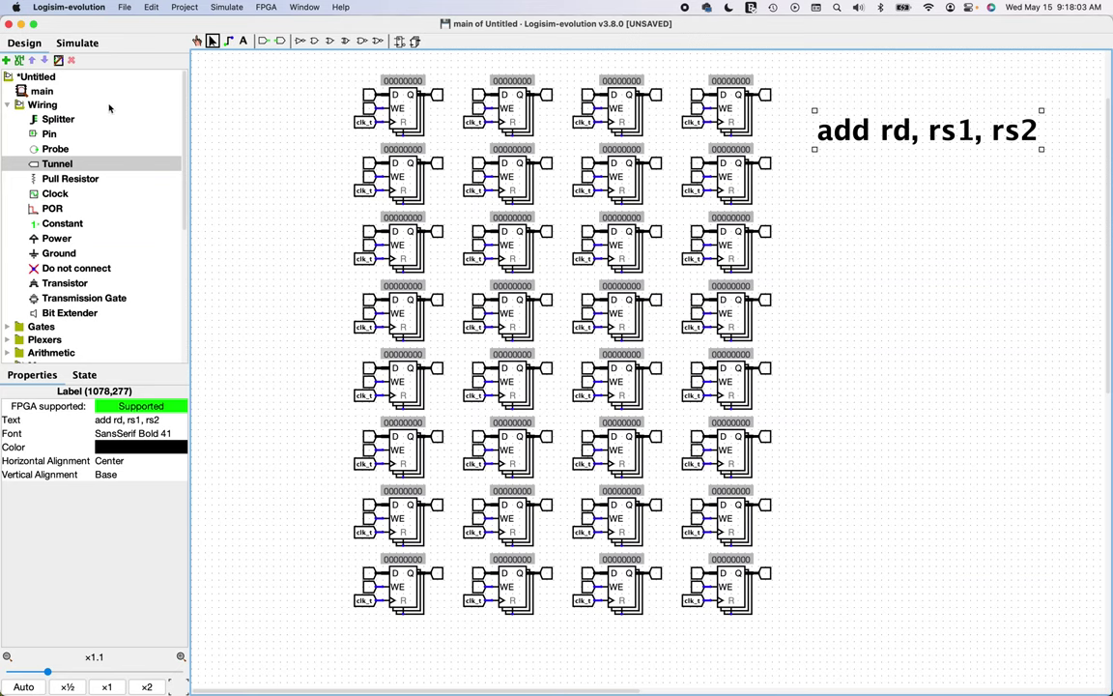
# Place an input pin to the left of the register grid and set its data bits to 5.
pyautogui.click(97, 135)
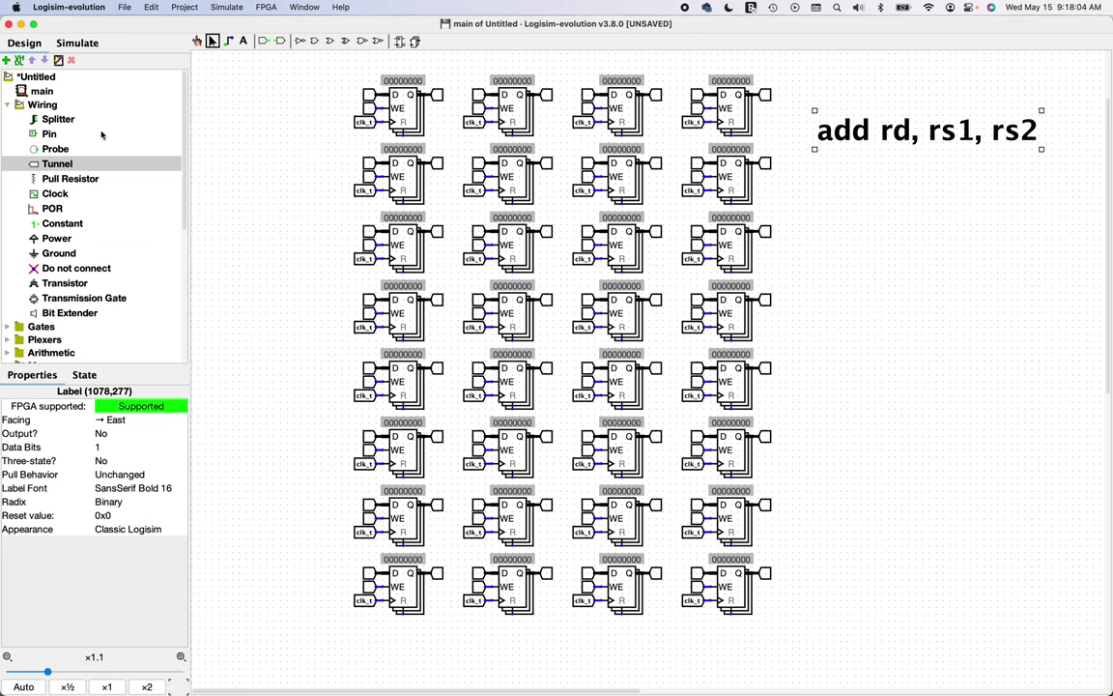
pyautogui.click(213, 107)
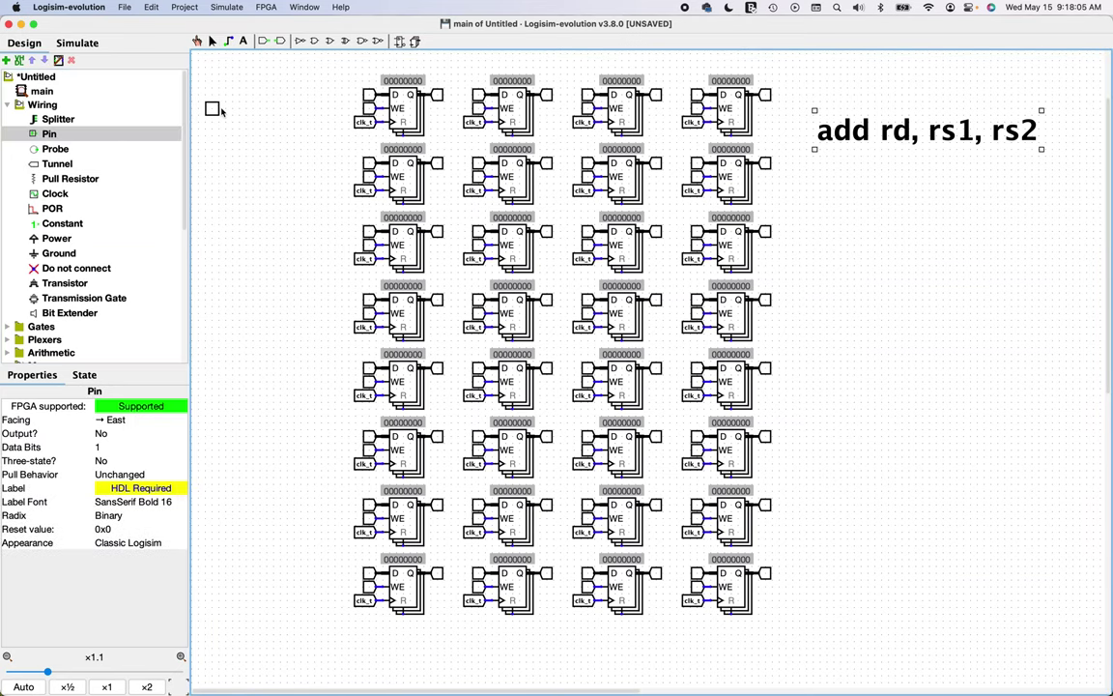
pyautogui.click(102, 446)
pyautogui.press('BackSpace')
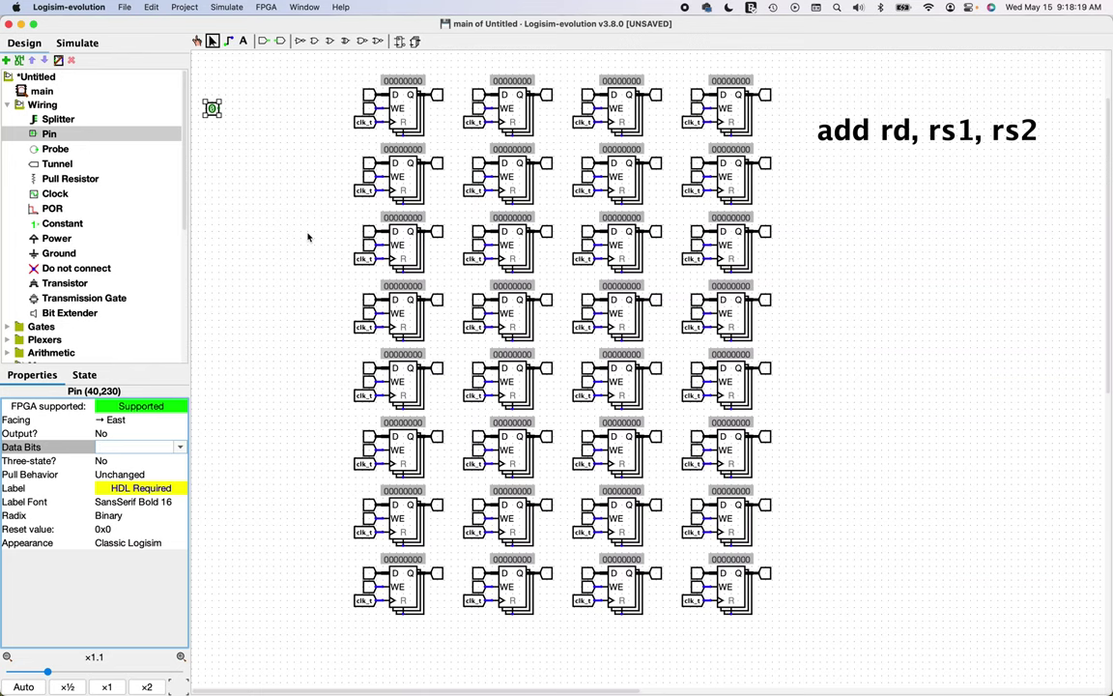
pyautogui.write('5')
pyautogui.press('Return')
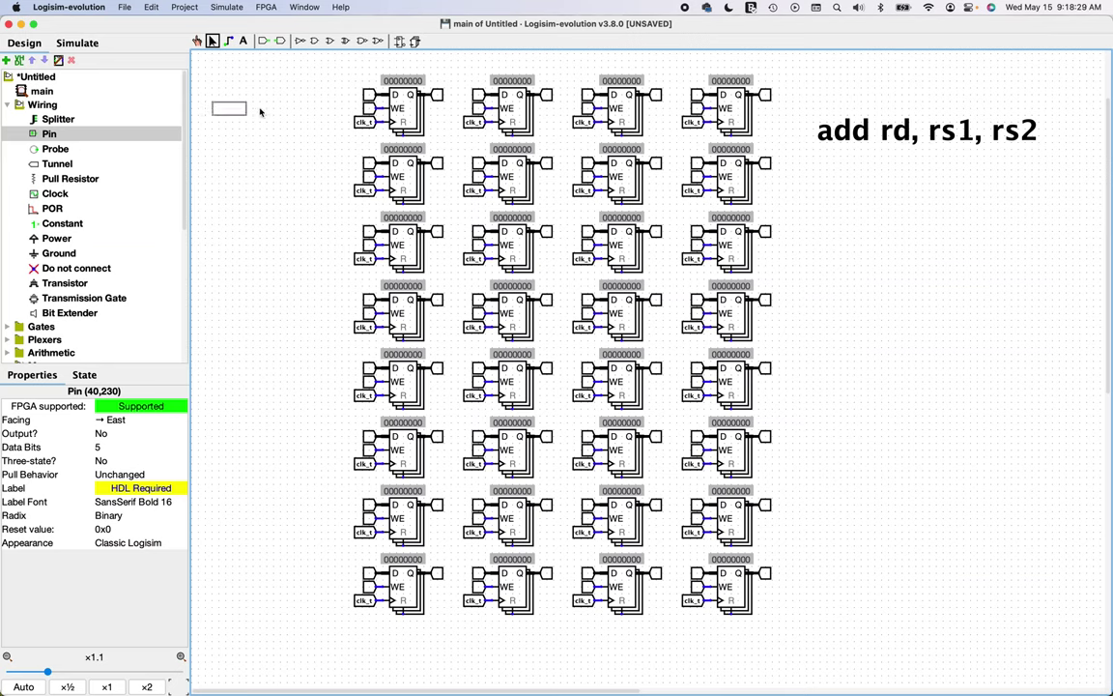
# Move the pin closer to the registers, set its radix to Unsigned Decimal and label it rsi1.
pyautogui.click(239, 109)
pyautogui.click(136, 515)
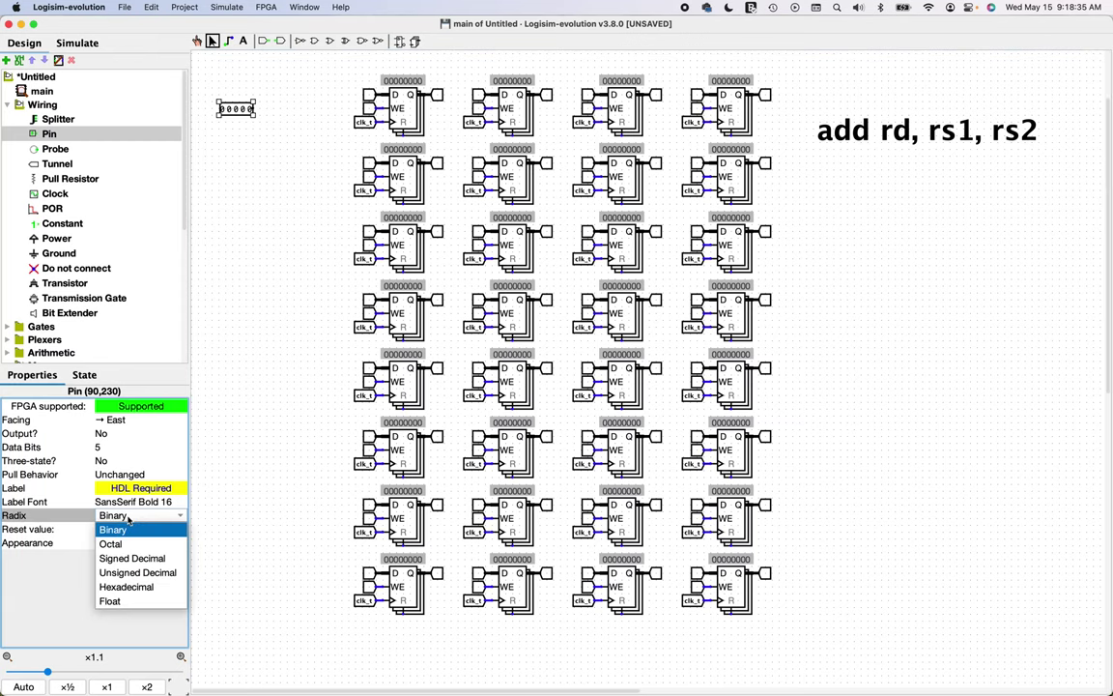
pyautogui.click(135, 572)
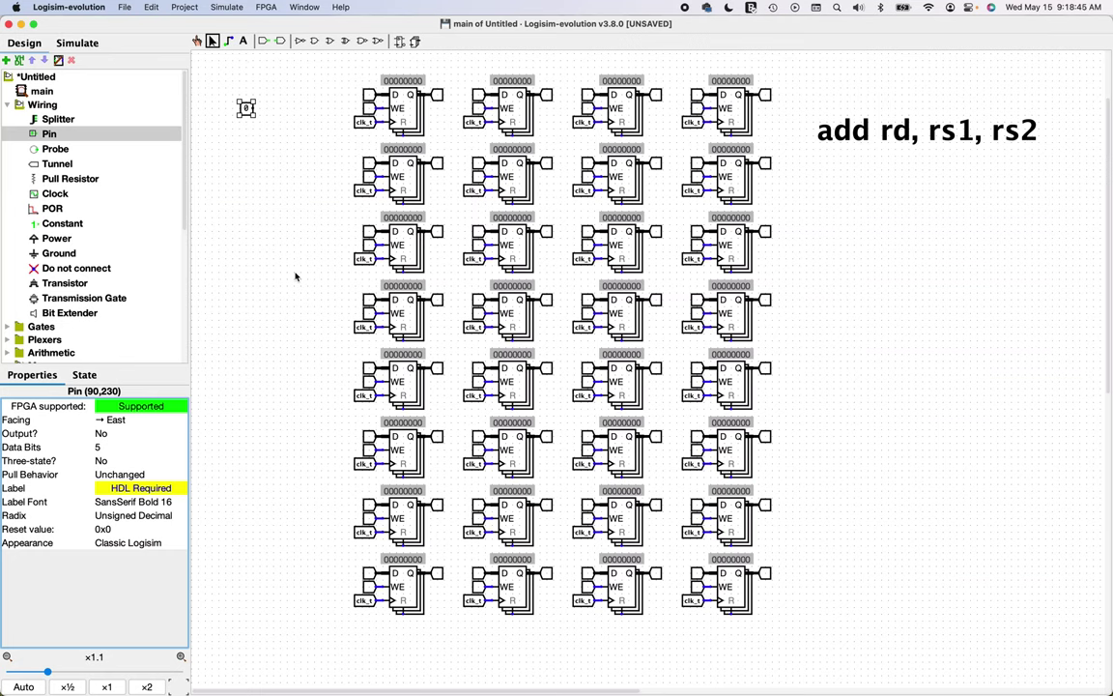
pyautogui.doubleClick(246, 108)
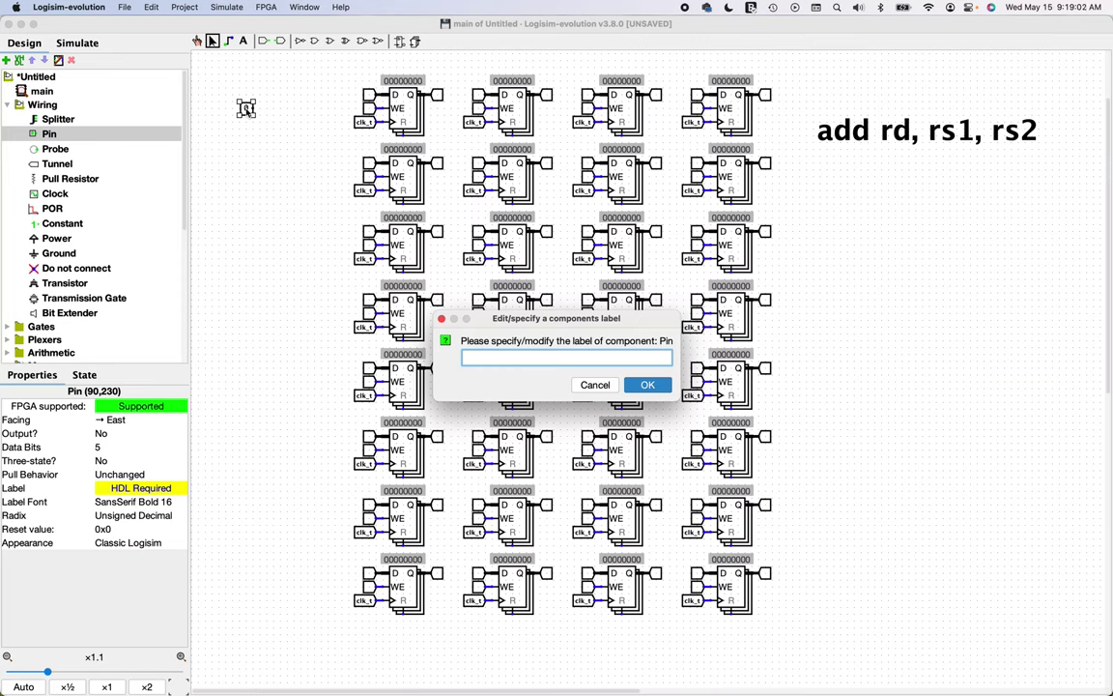
pyautogui.write('rsi1')
pyautogui.press('Return')
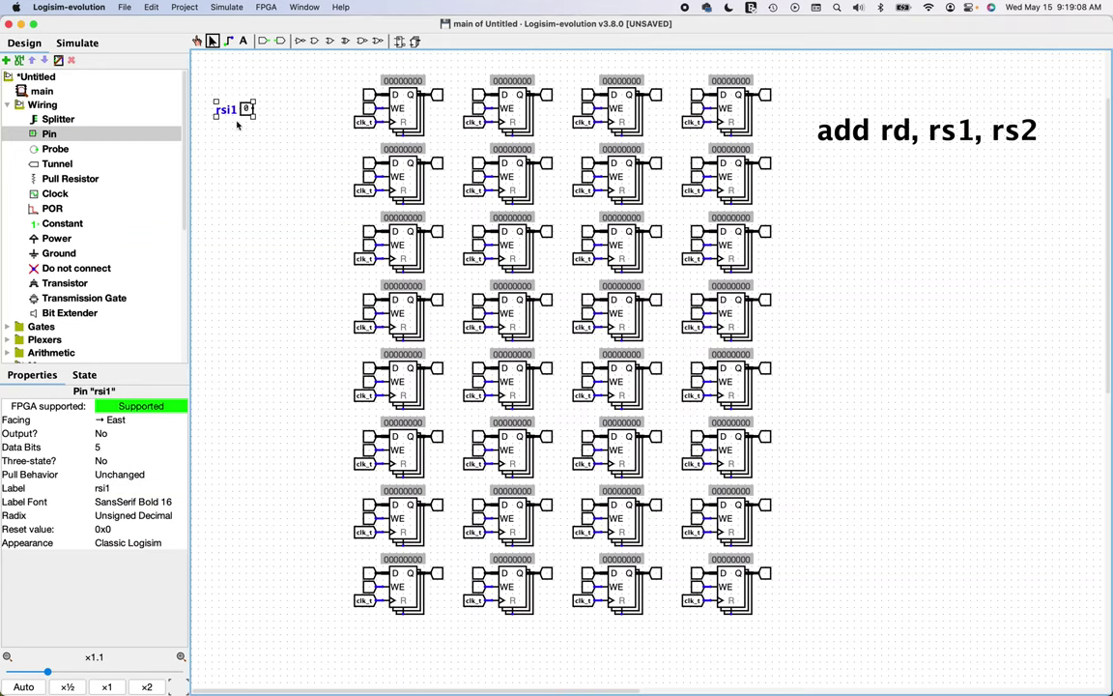
# Copy the rsi1 pin, place the copy directly below it and label it rsi2.
pyautogui.press('super+c')
pyautogui.press('super+v')
pyautogui.moveTo(255, 122); pyautogui.dragTo(251, 138)
pyautogui.click(246, 136)
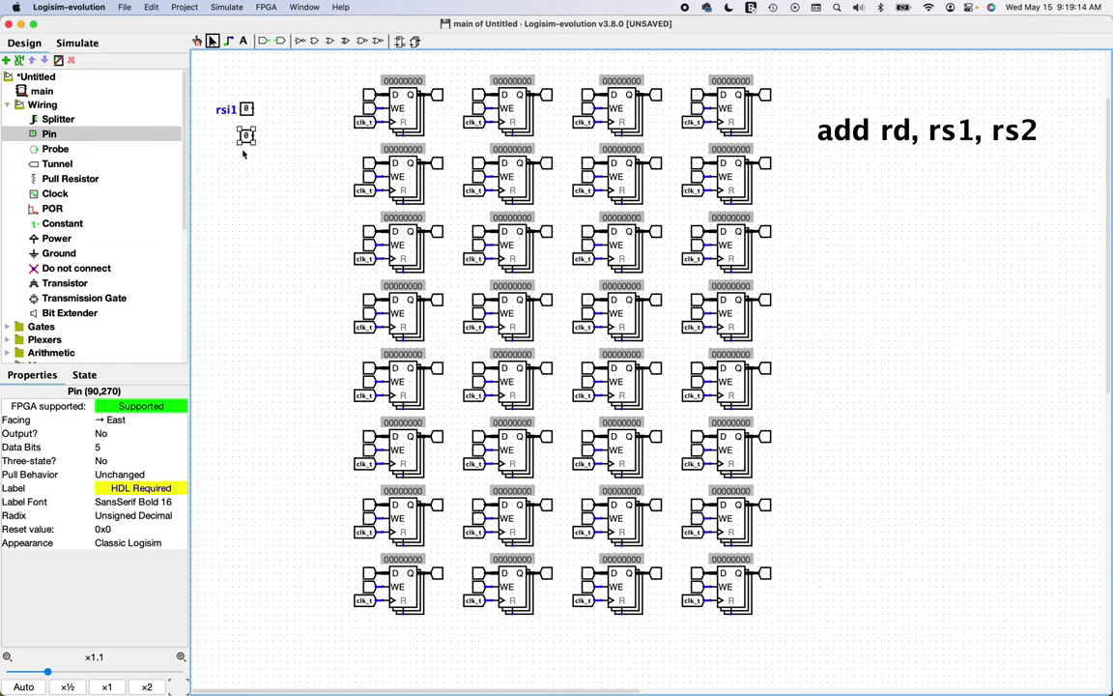
pyautogui.write('l')
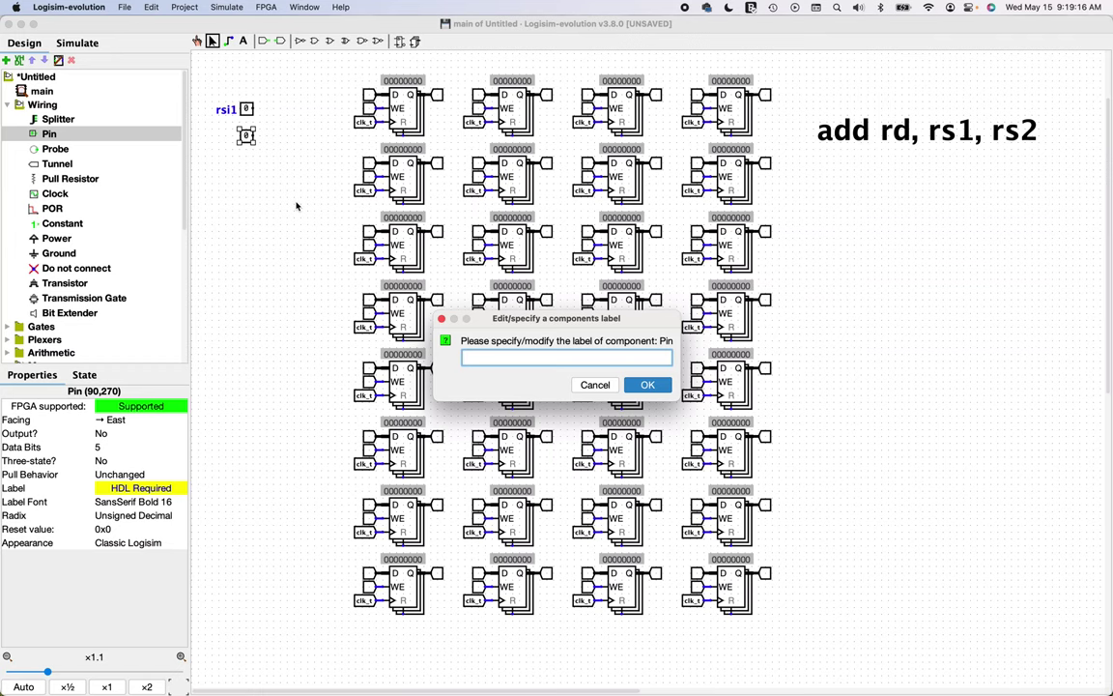
pyautogui.write('rsi2')
pyautogui.press('Return')
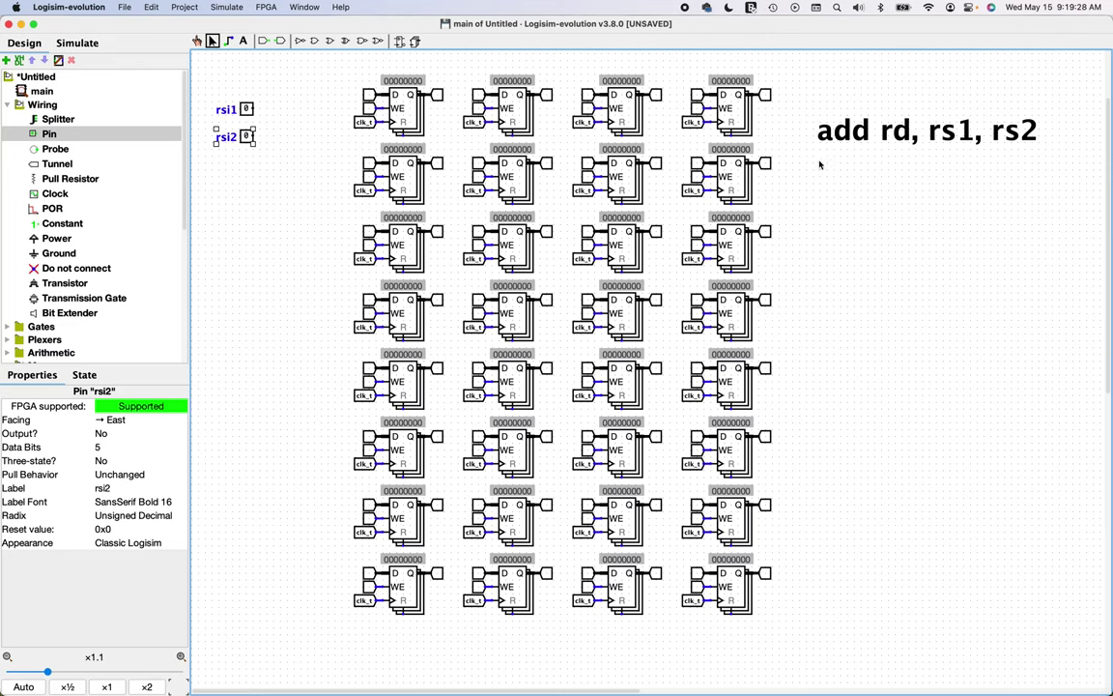
# Copy the rsi2 pin, place the copy directly below it and label it rdi.
pyautogui.press('super+c')
pyautogui.click(247, 164)
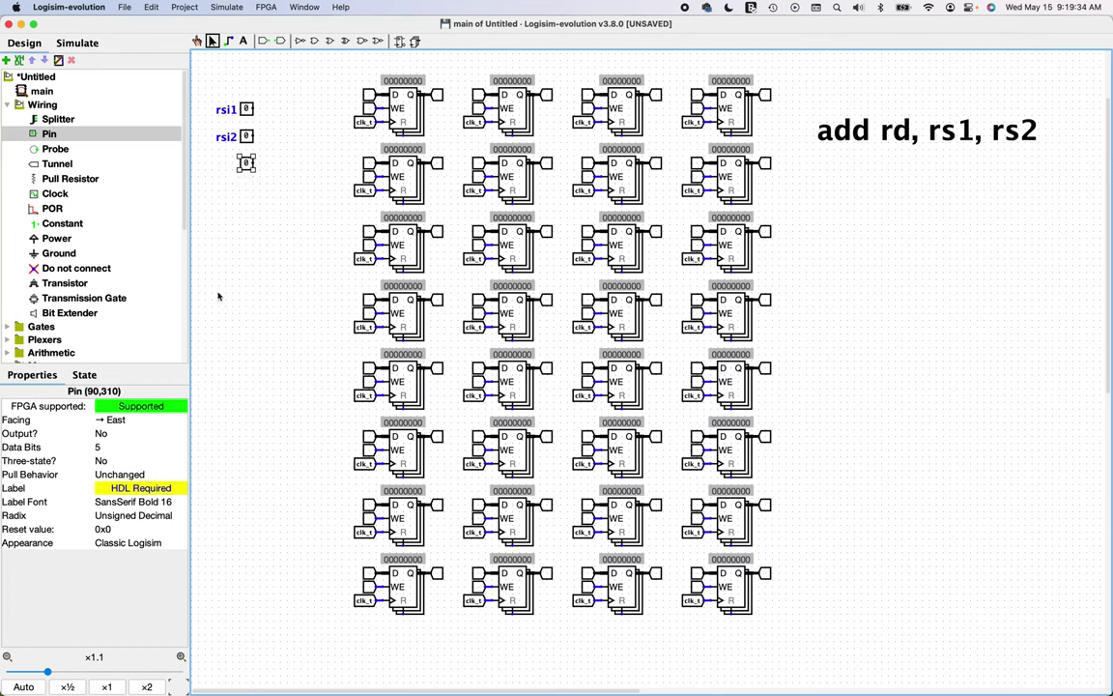
pyautogui.doubleClick(246, 164)
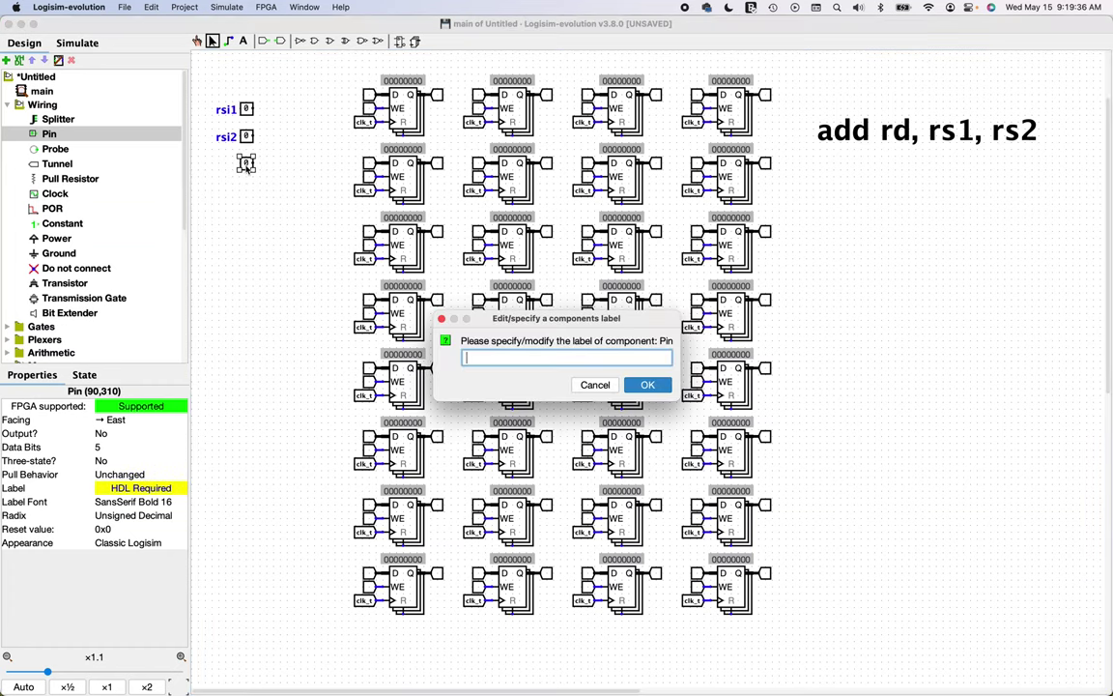
pyautogui.write('rdi')
pyautogui.press('Return')
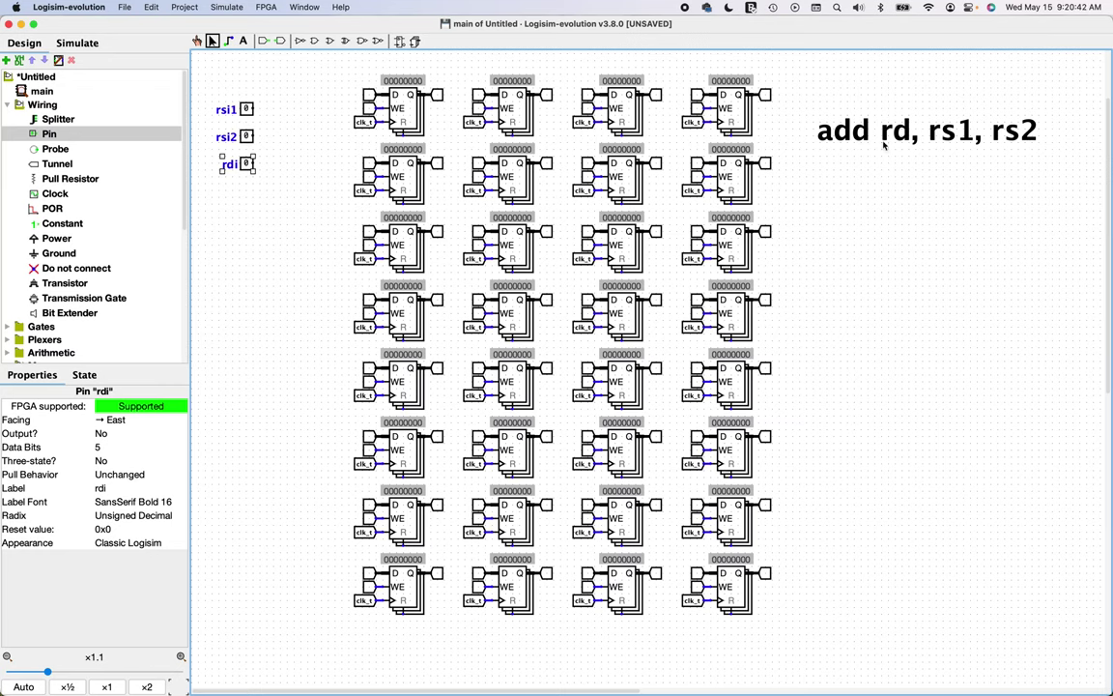
# Move the "add rd, rs1, rs2" text label lower down beside the register grid.
pyautogui.moveTo(883, 140); pyautogui.dragTo(912, 351)
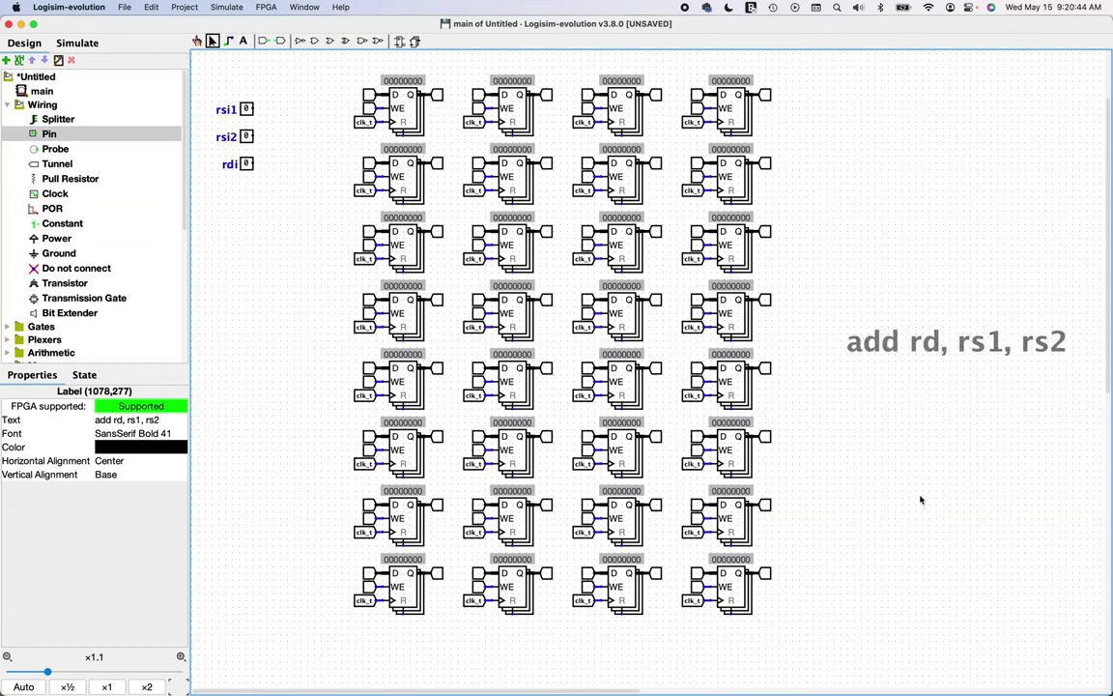
# Move the "add rd, rs1, rs2" text label down beside the bottom row of registers.
pyautogui.moveTo(920, 500); pyautogui.dragTo(922, 582)
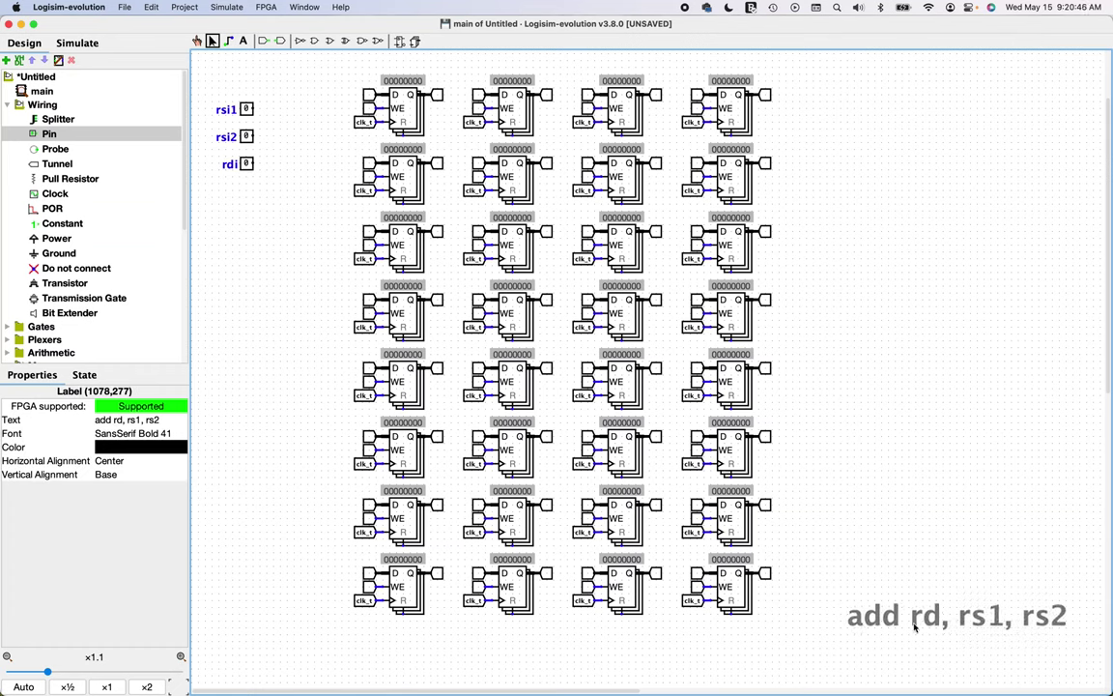
pyautogui.click(960, 624)
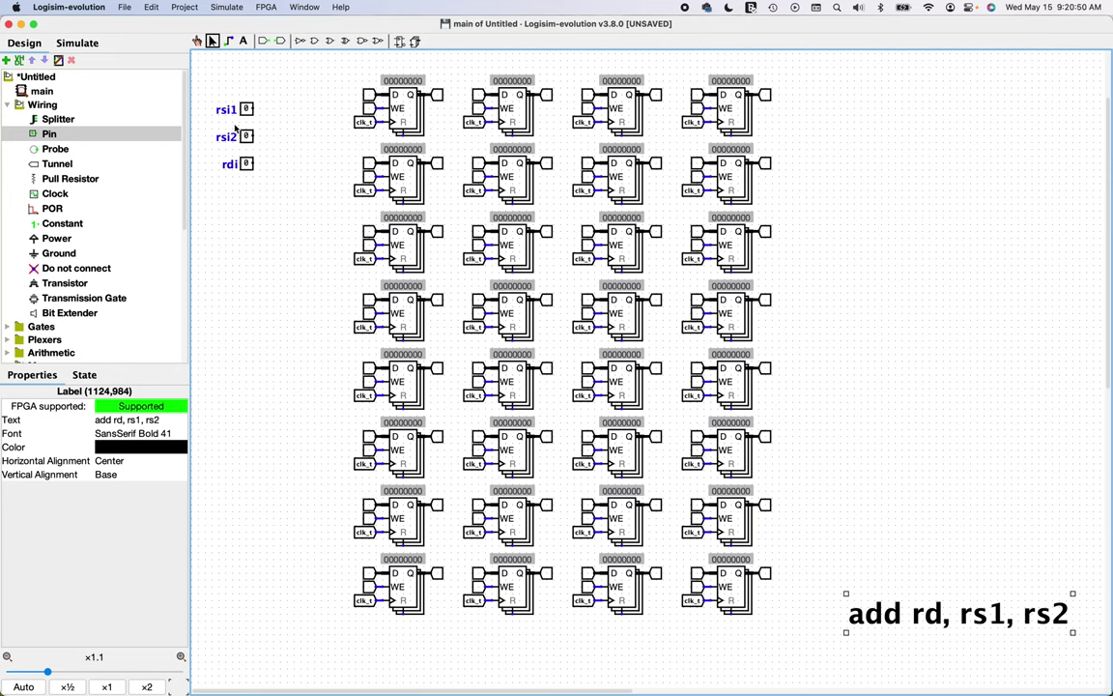
# Place a new pin to the right of the upper registers with 32 data bits and Hexadecimal radix.
pyautogui.click(49, 133)
pyautogui.click(920, 122)
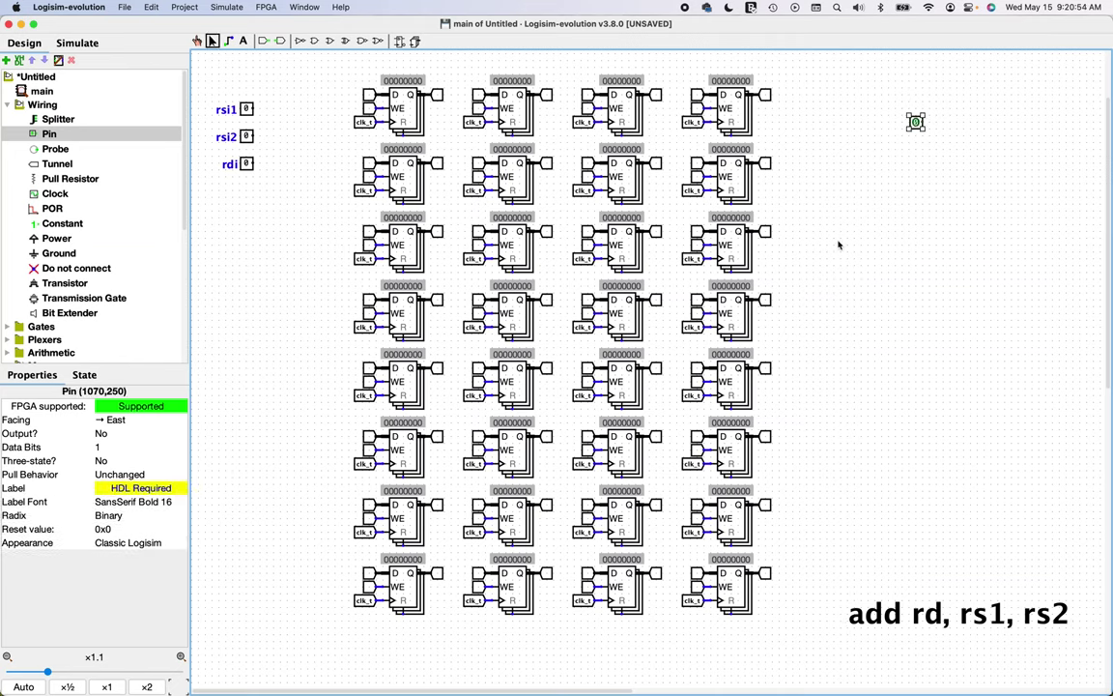
pyautogui.click(109, 446)
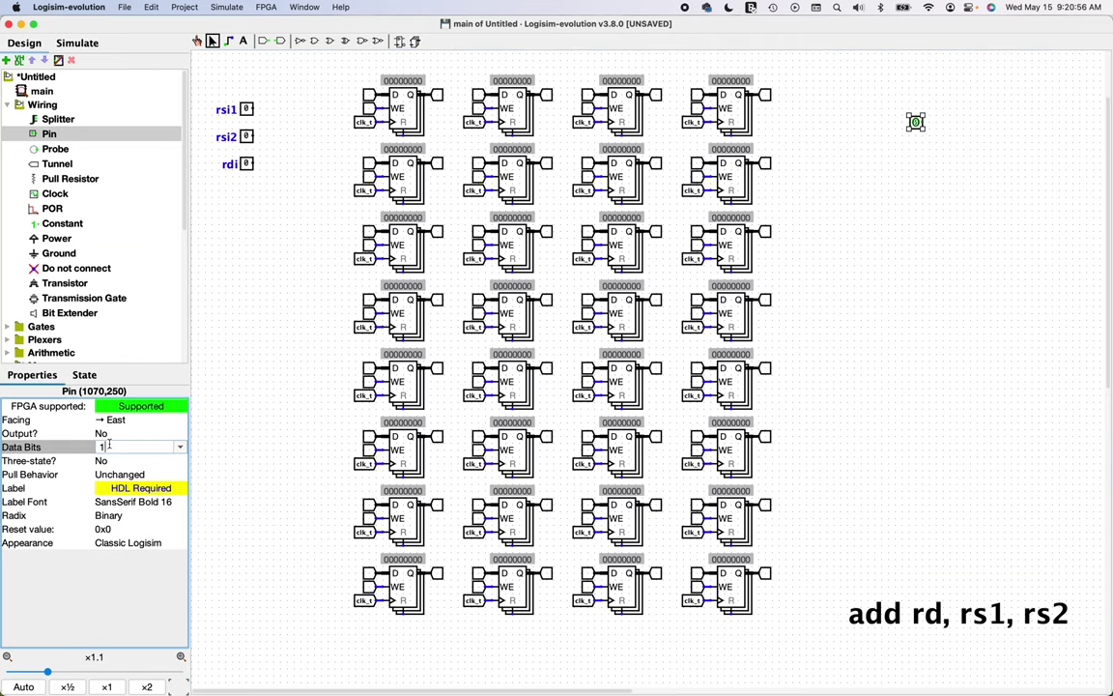
pyautogui.write('32')
pyautogui.press('Return')
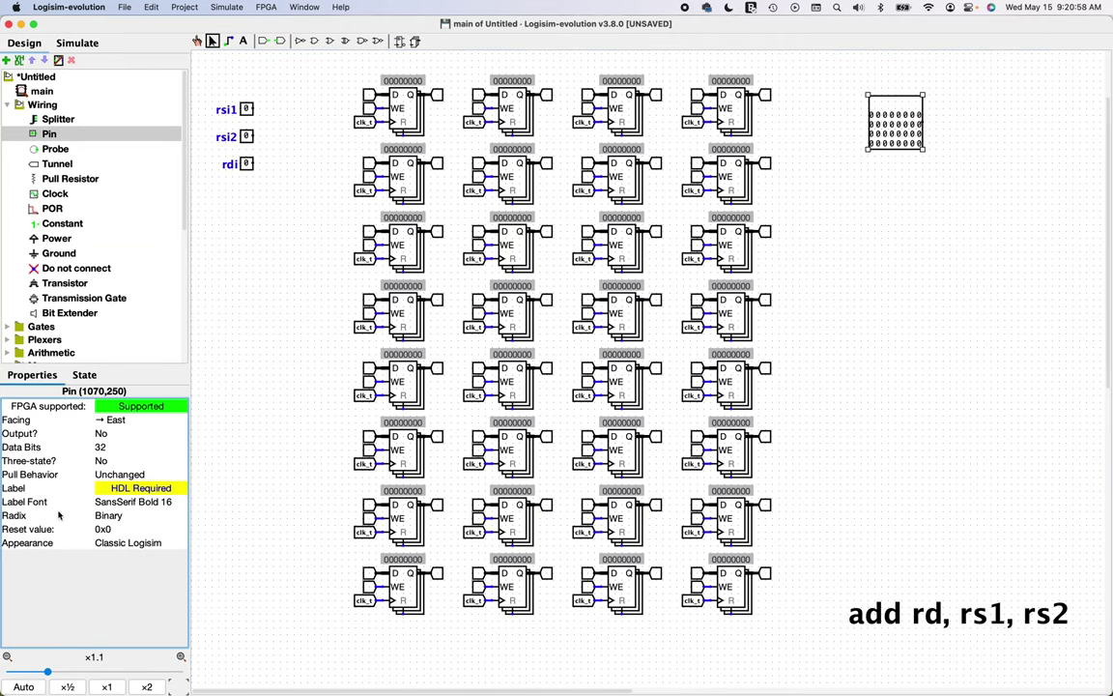
pyautogui.click(112, 522)
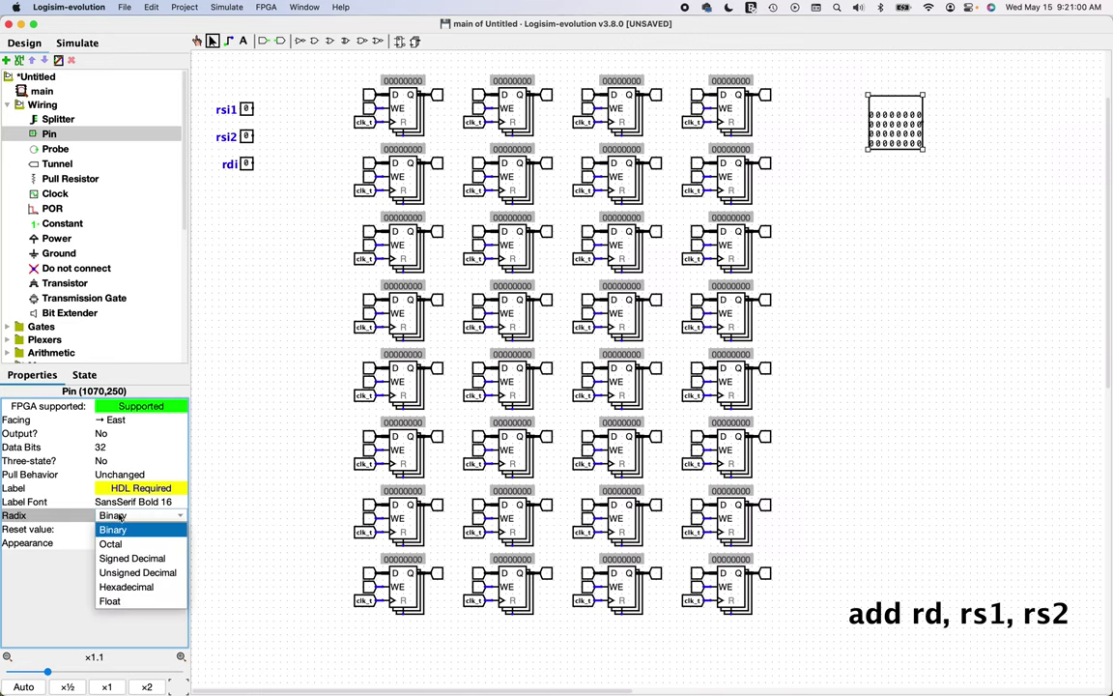
pyautogui.click(137, 593)
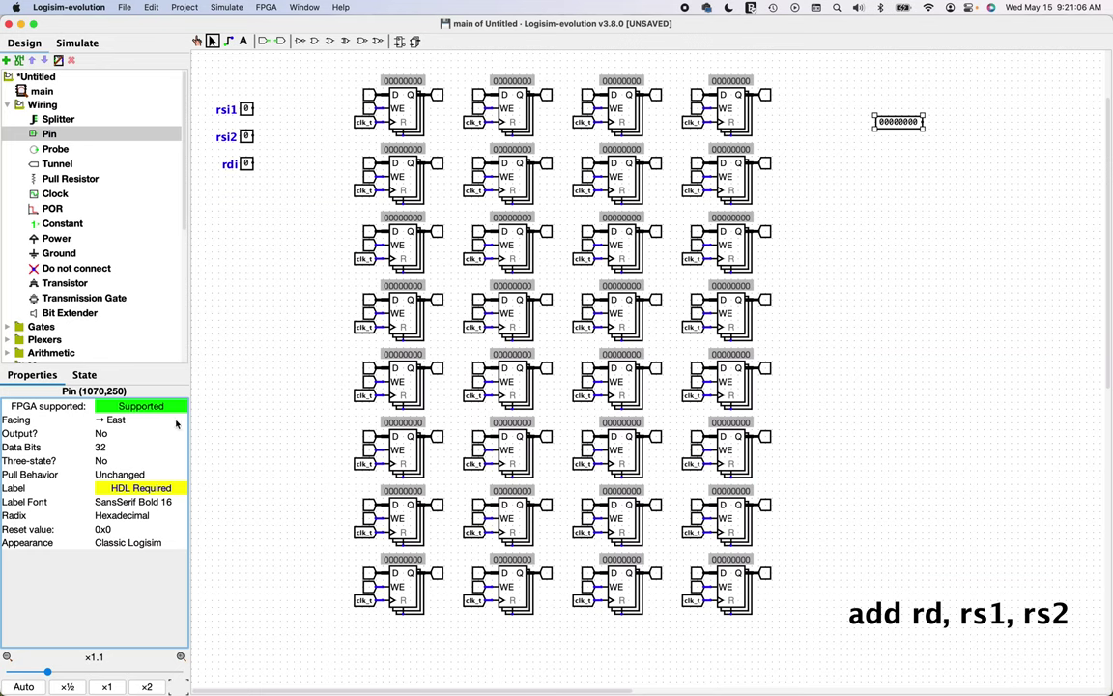
# Make the new 32-bit pin a west-facing output and label it rs1.
pyautogui.click(114, 420)
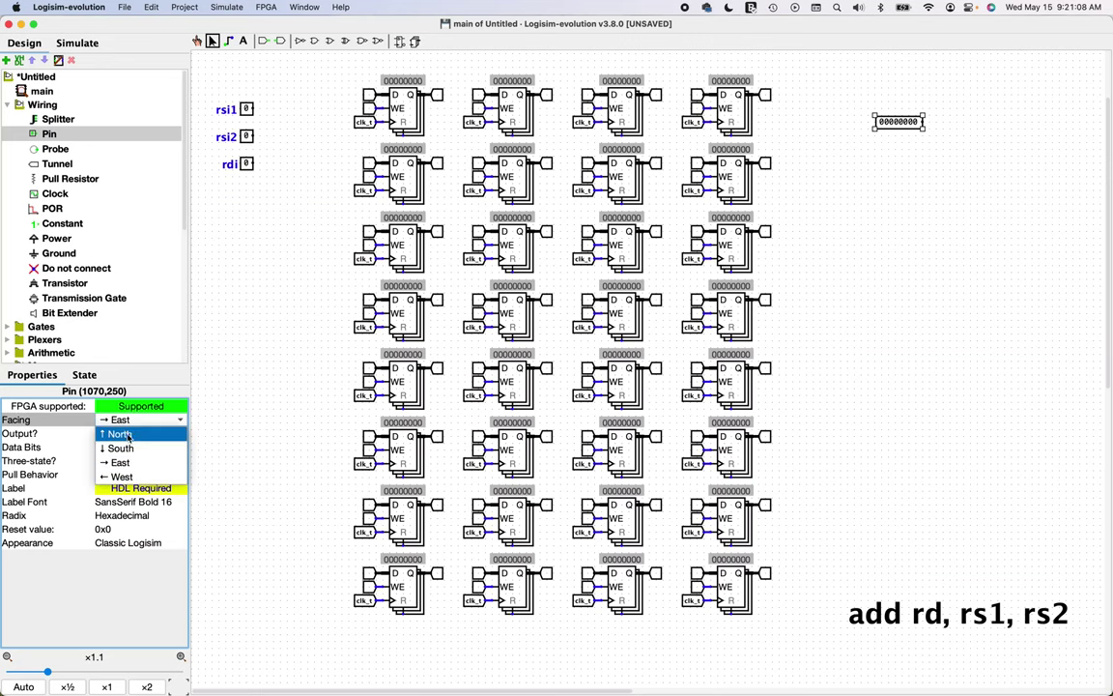
pyautogui.click(121, 477)
pyautogui.click(116, 433)
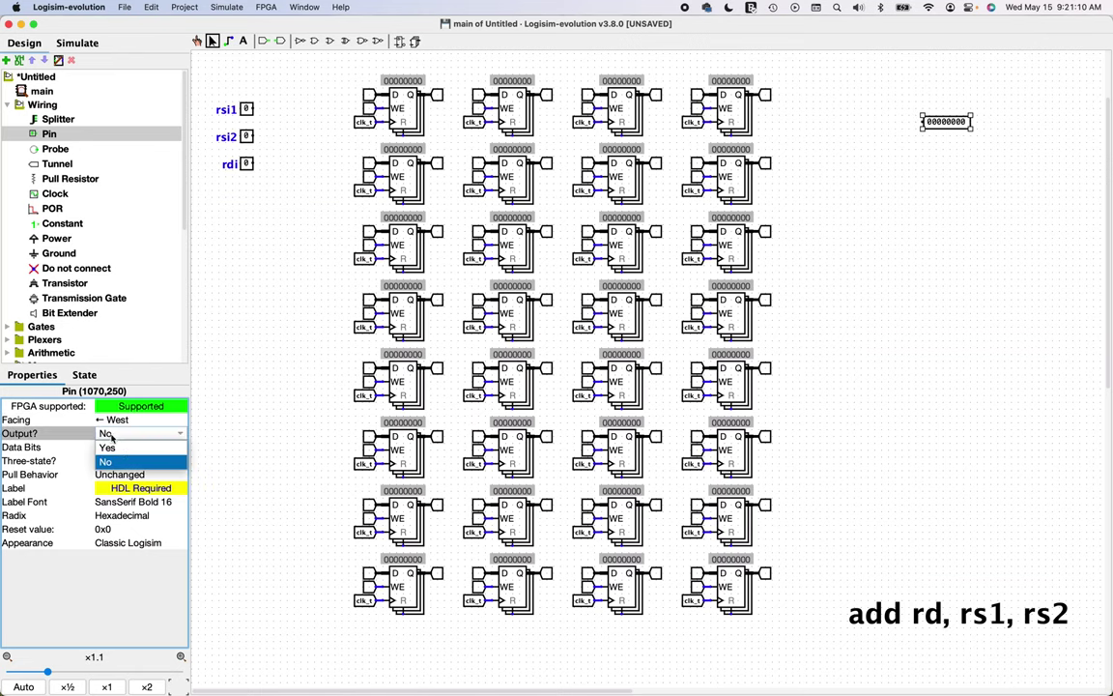
pyautogui.click(125, 447)
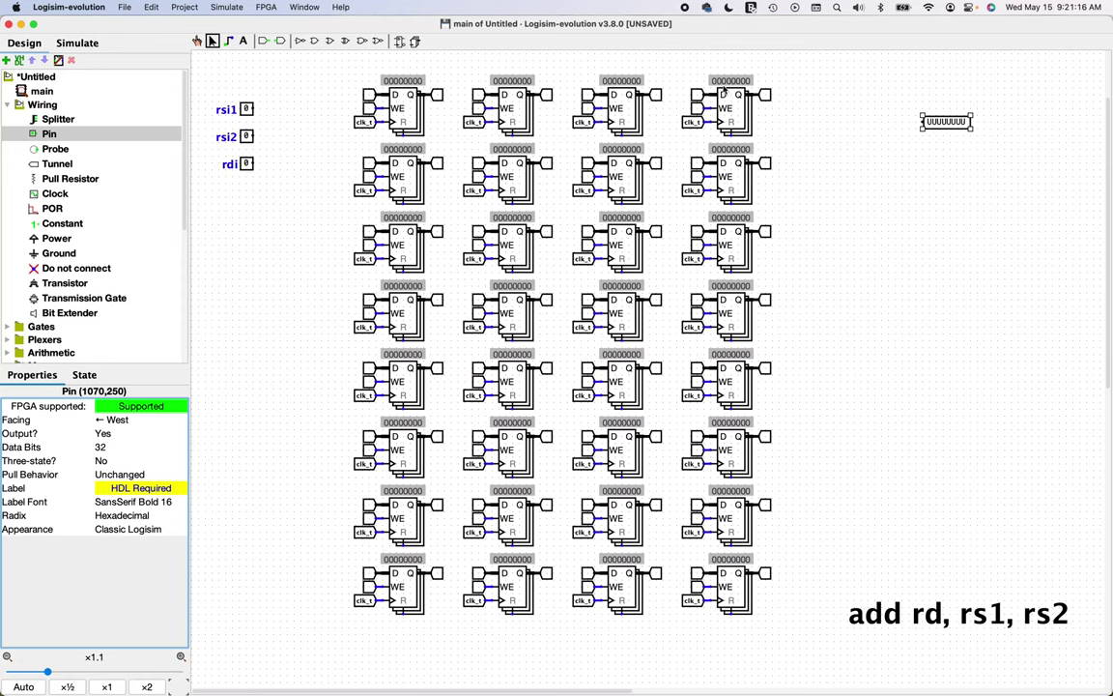
pyautogui.doubleClick(961, 117)
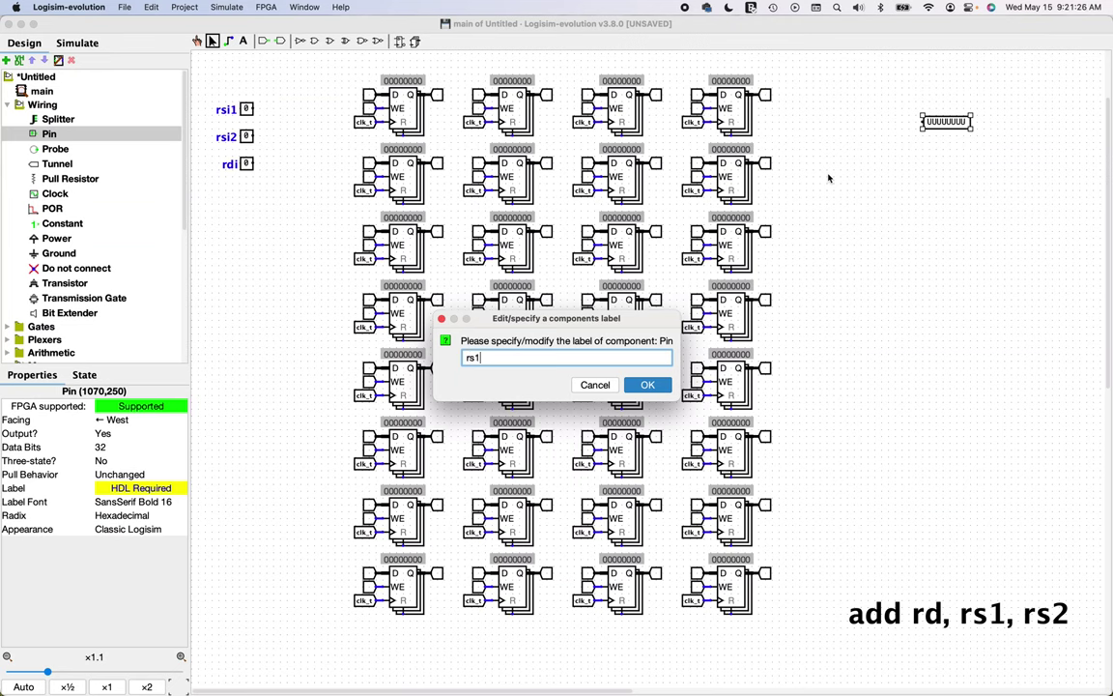
pyautogui.press('Return')
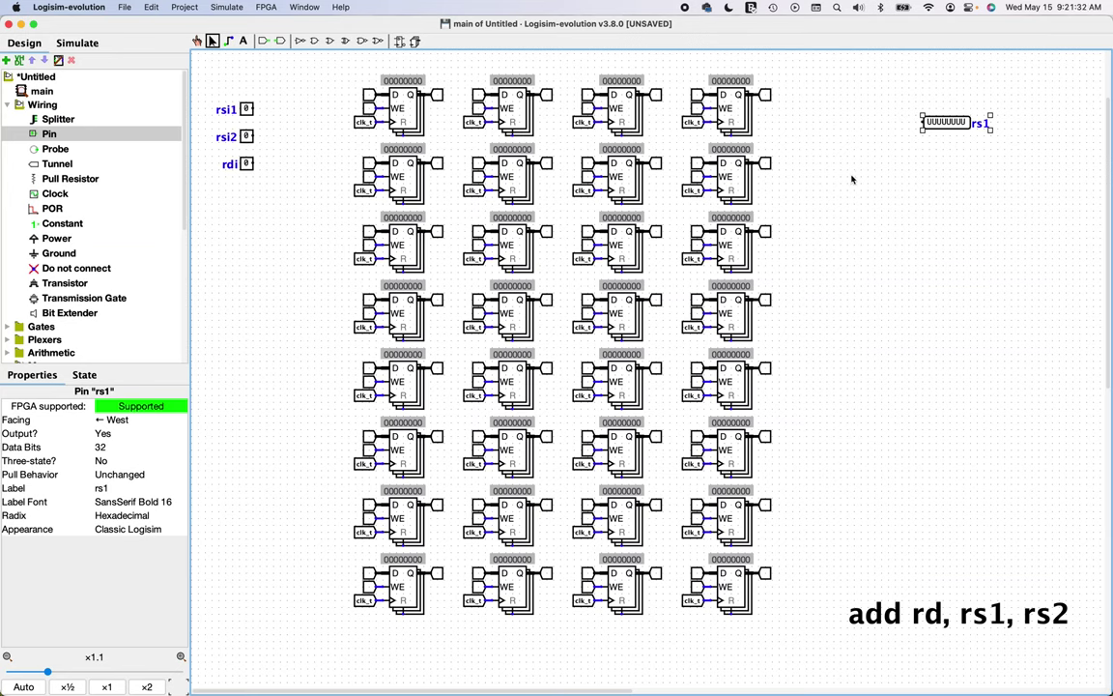
# Duplicate the rs1 output pin, place the copy directly below it and open the copy's label for editing.
pyautogui.press('super+d')
pyautogui.moveTo(961, 136); pyautogui.dragTo(961, 150)
pyautogui.click(959, 164)
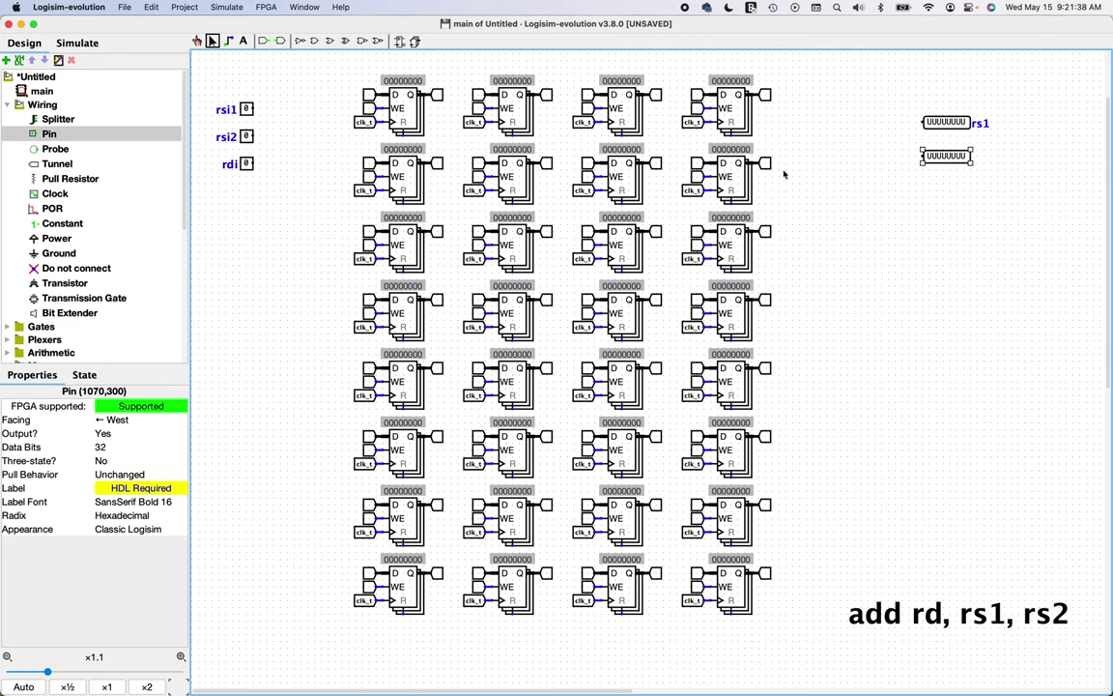
pyautogui.doubleClick(952, 158)
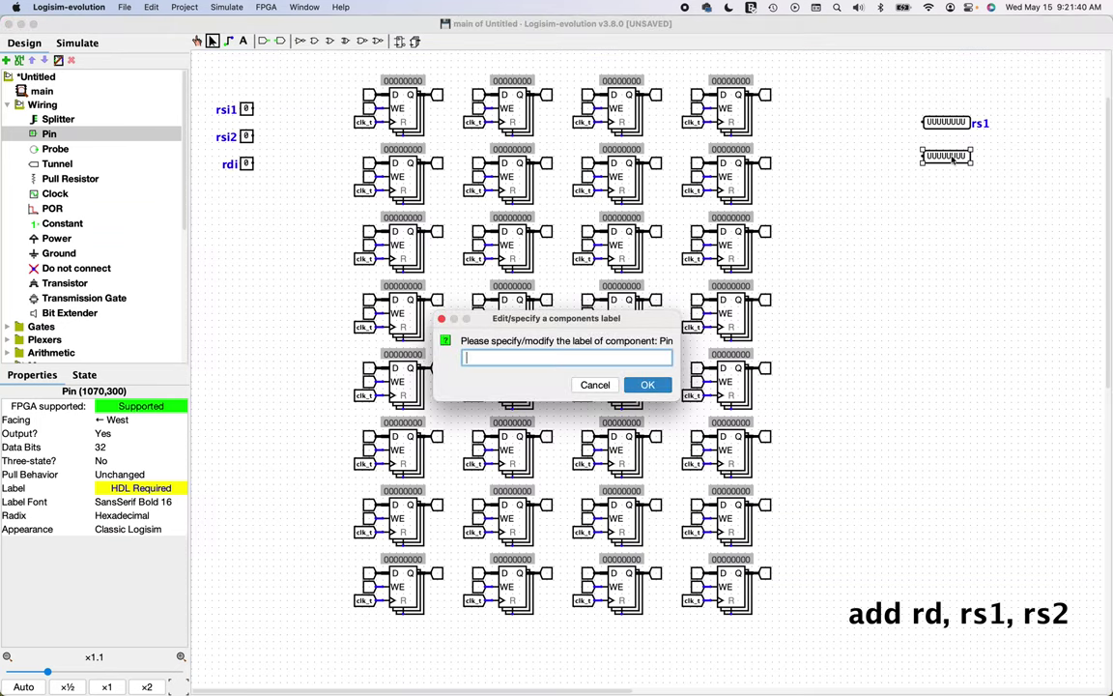